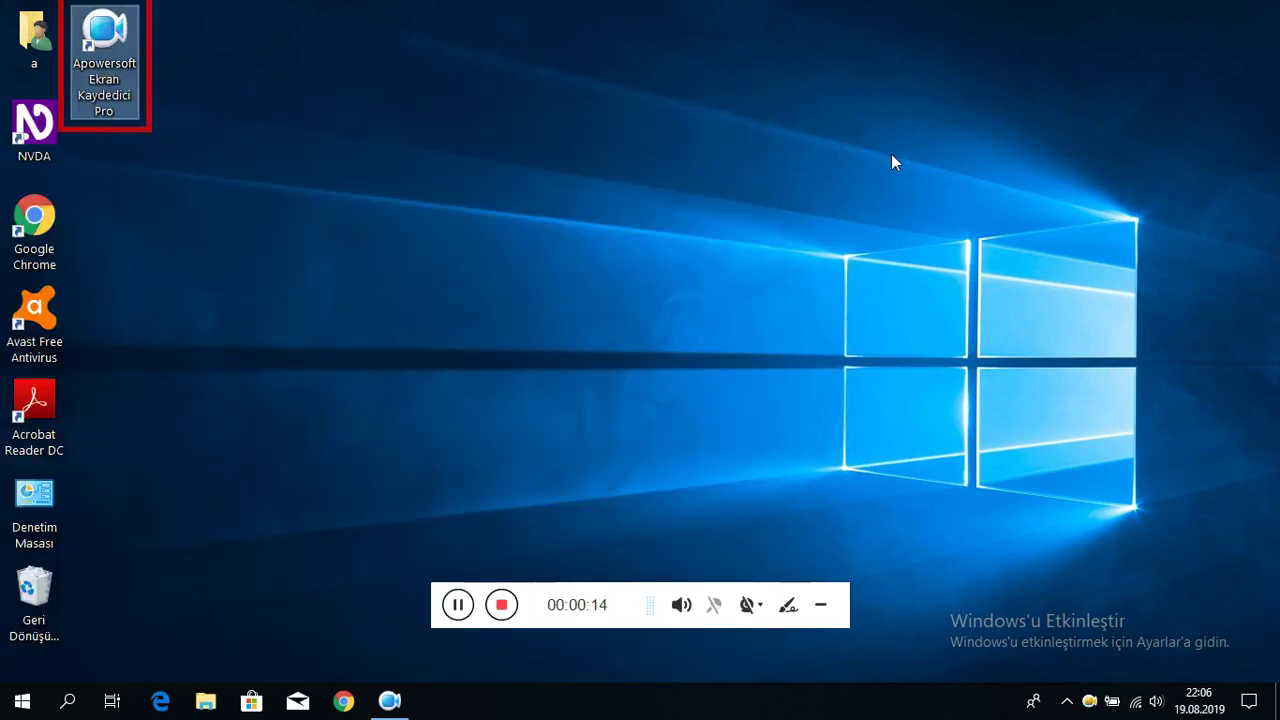
# Switch to File Explorer at This PC (Bu bilgisayar) and open the Phone storage of the Galaxy A7 (2016).
pyautogui.press('super')
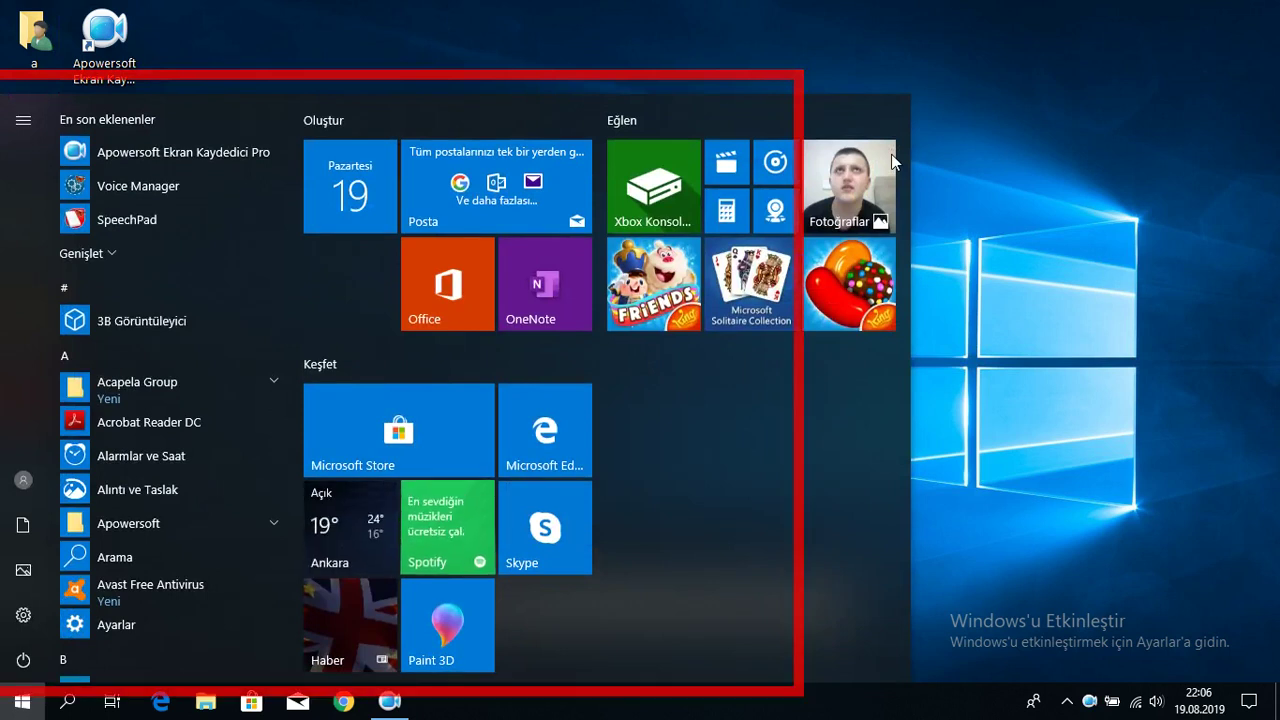
pyautogui.write('b')
pyautogui.press('Return')
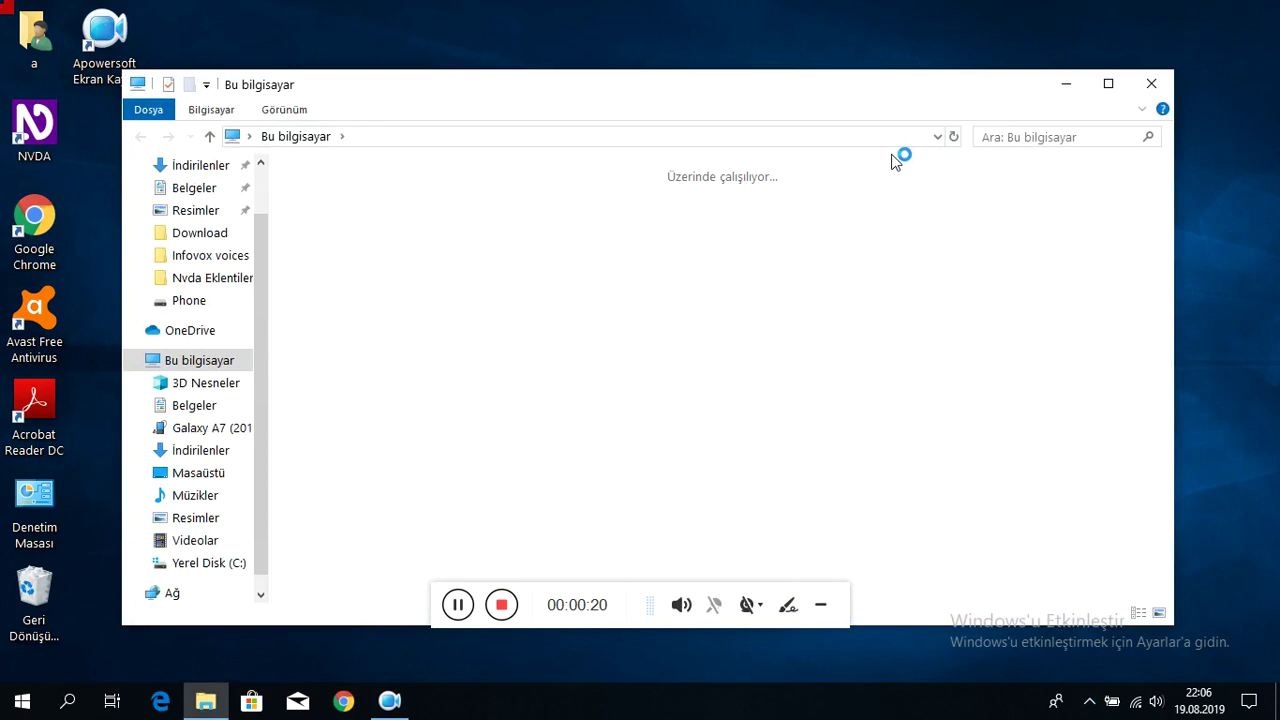
pyautogui.press('Down')
pyautogui.press('Down')
pyautogui.press('Down')
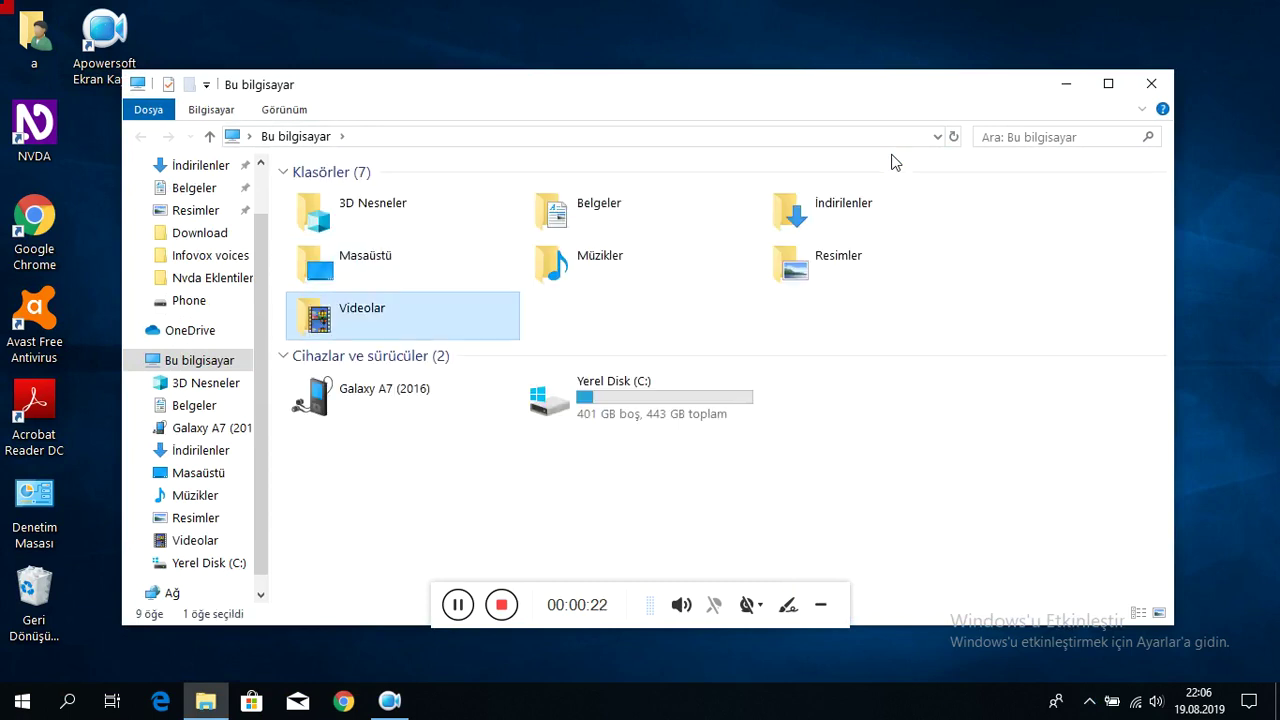
pyautogui.press('Return')
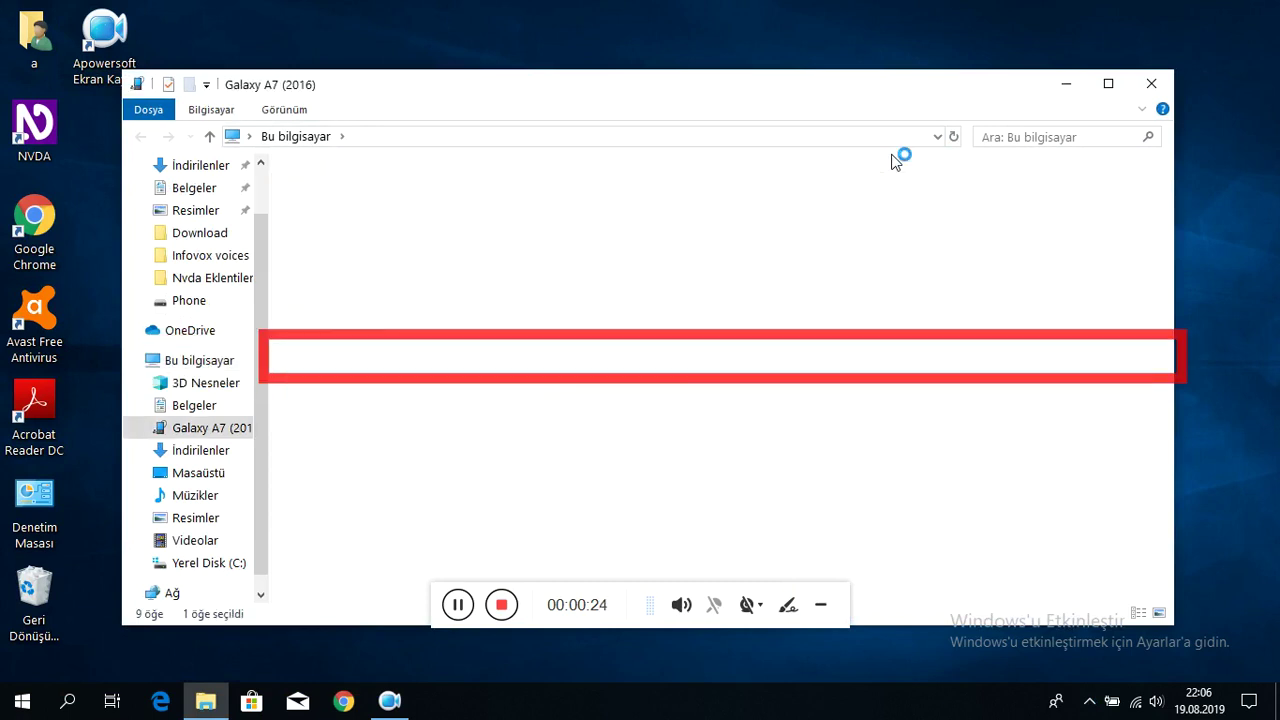
pyautogui.press('Right')
pyautogui.press('Return')
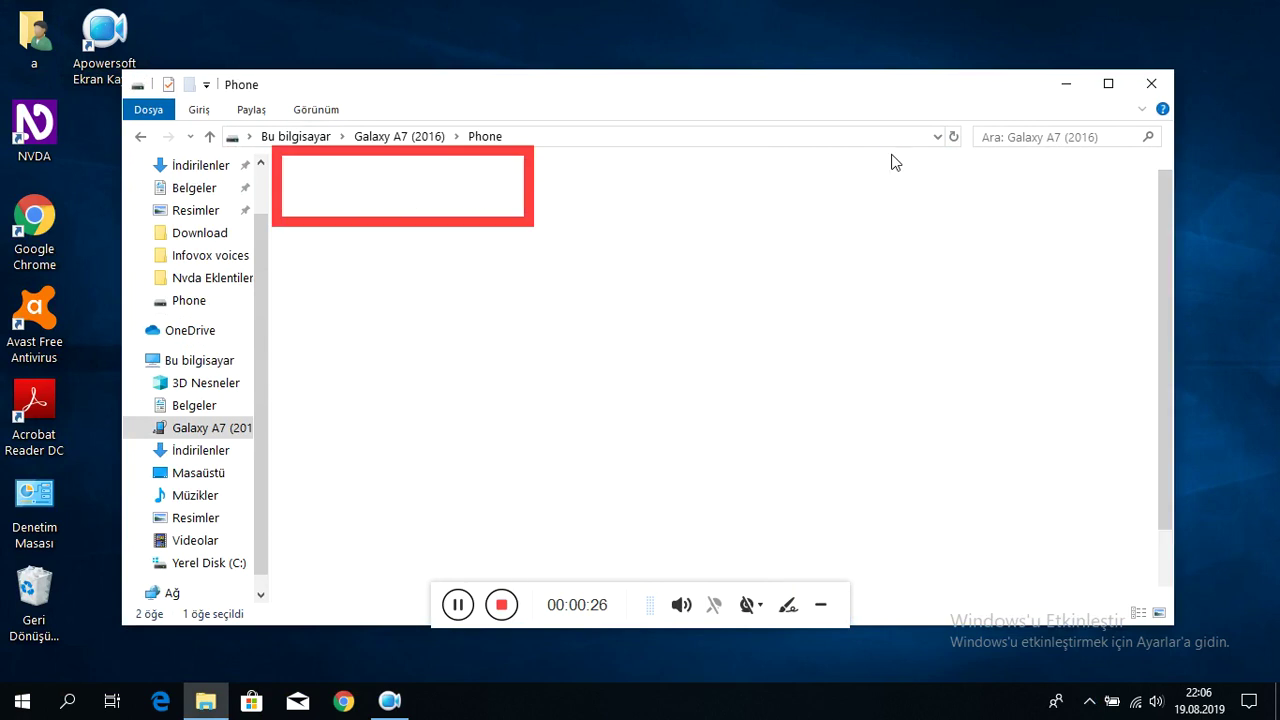
# Open the Download folder in the phone's storage.
pyautogui.press('Down')
pyautogui.press('Right')
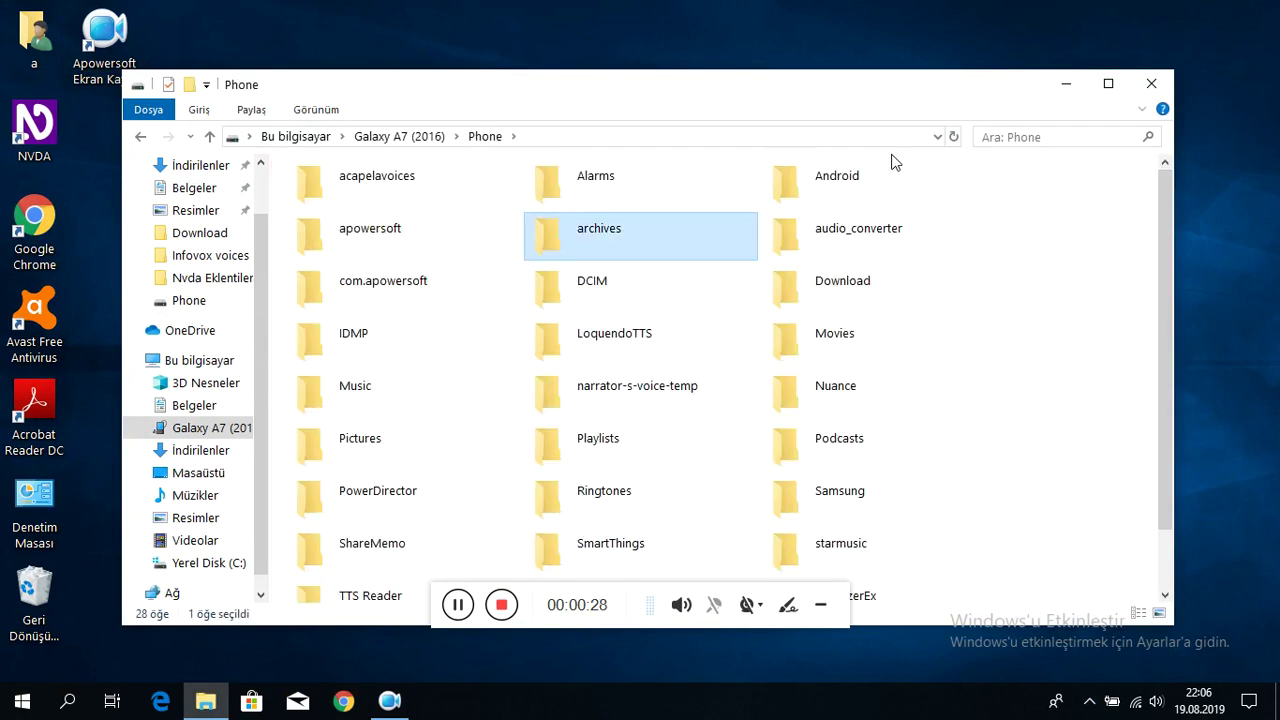
pyautogui.press('Right')
pyautogui.press('Down')
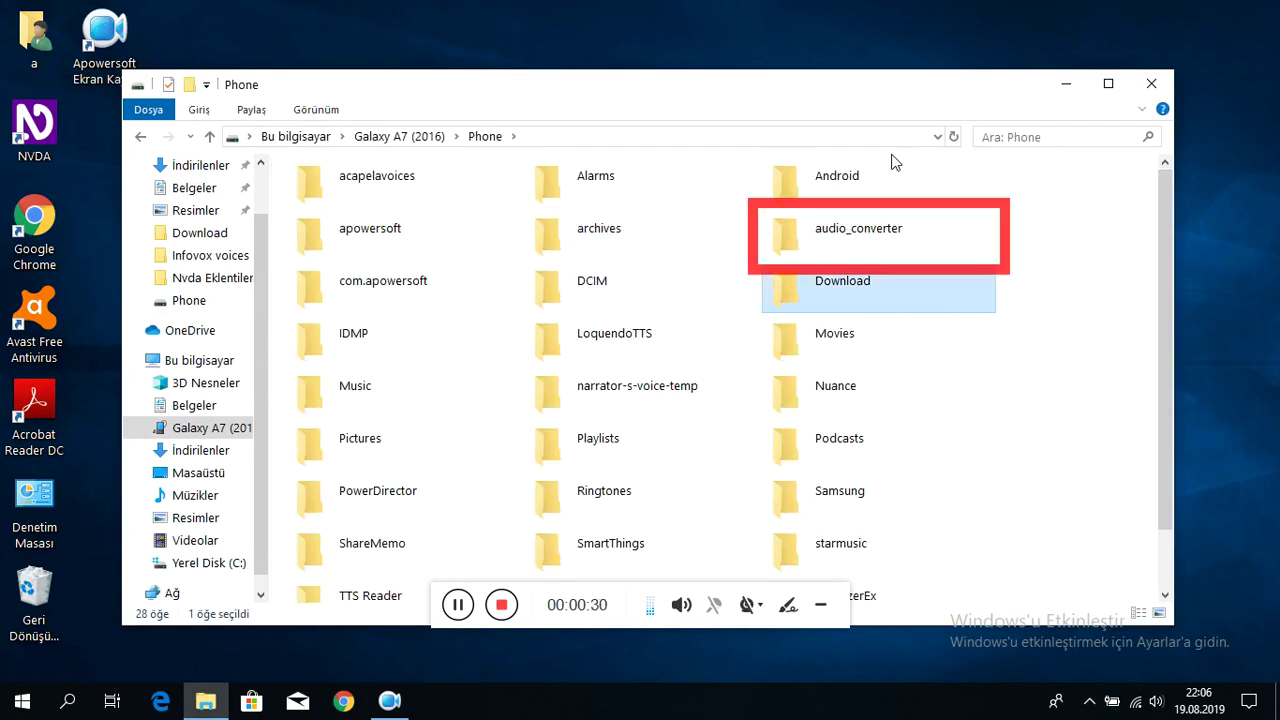
pyautogui.press('Return')
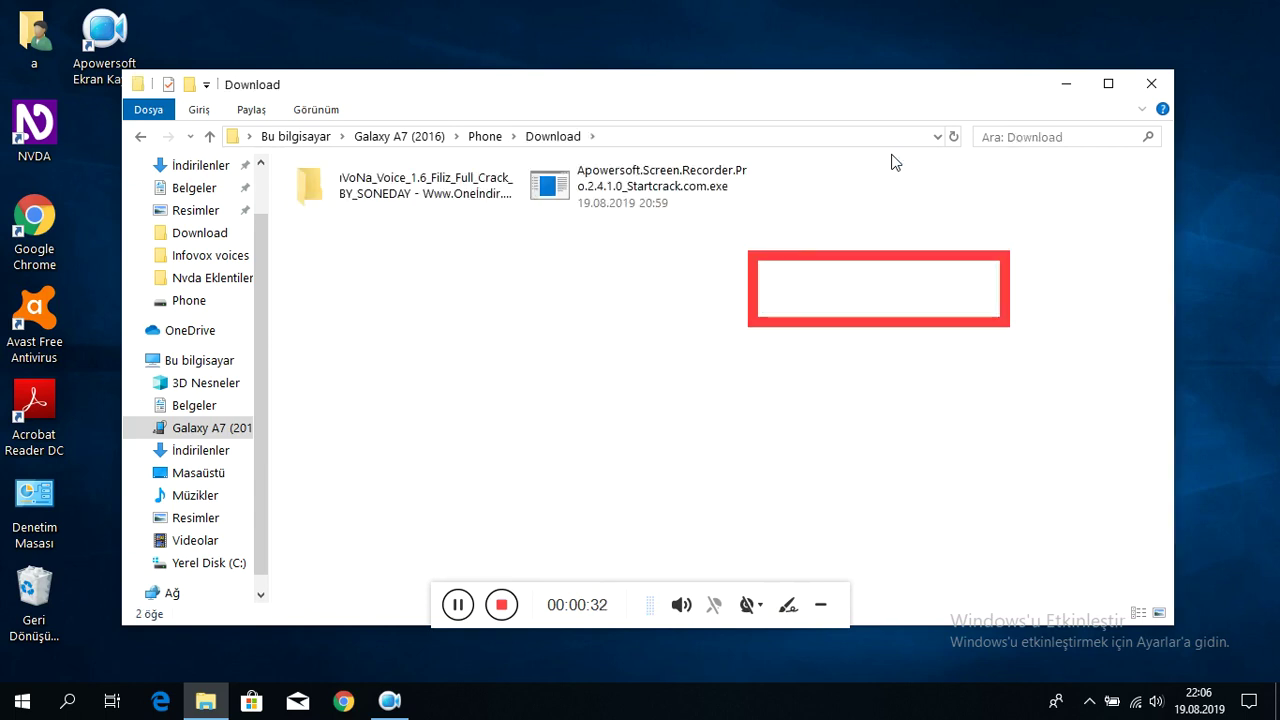
# Delete Apowersoft.Screen.Recorder.Pro.2.4.1.0_Startcrack.com.exe from the phone's Download folder.
pyautogui.press('Right')
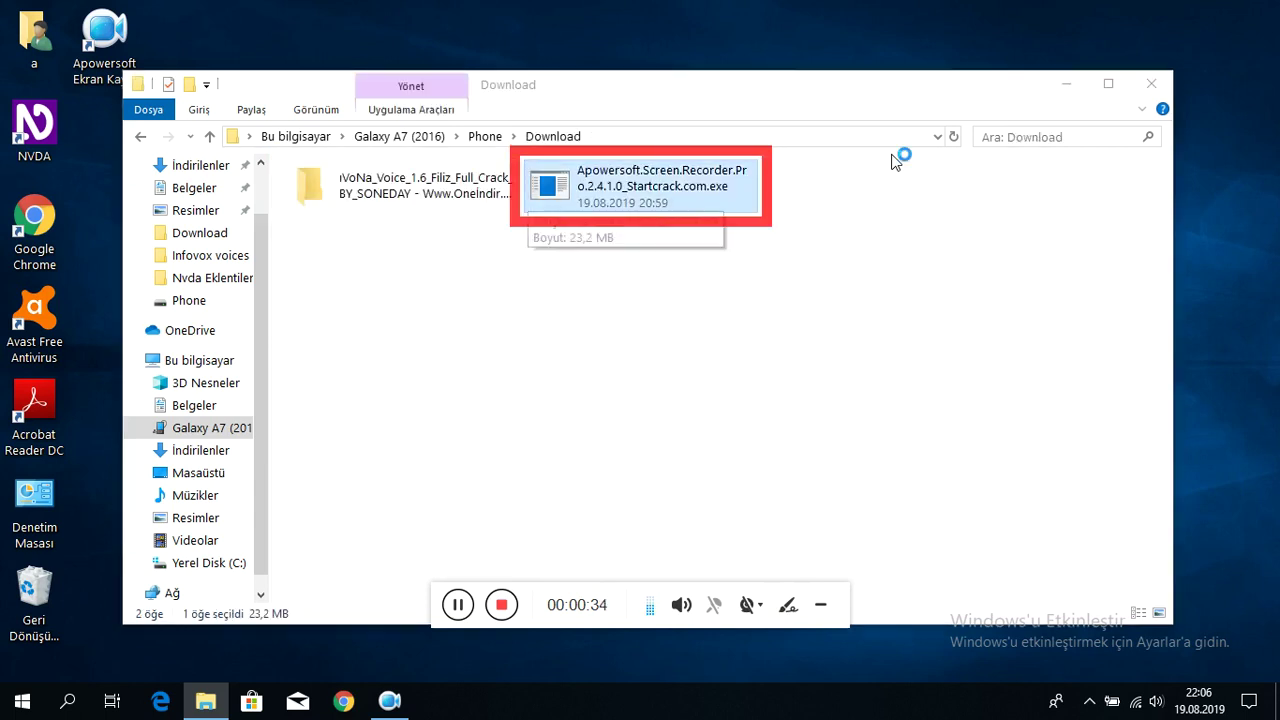
pyautogui.press('Delete')
pyautogui.press('Return')
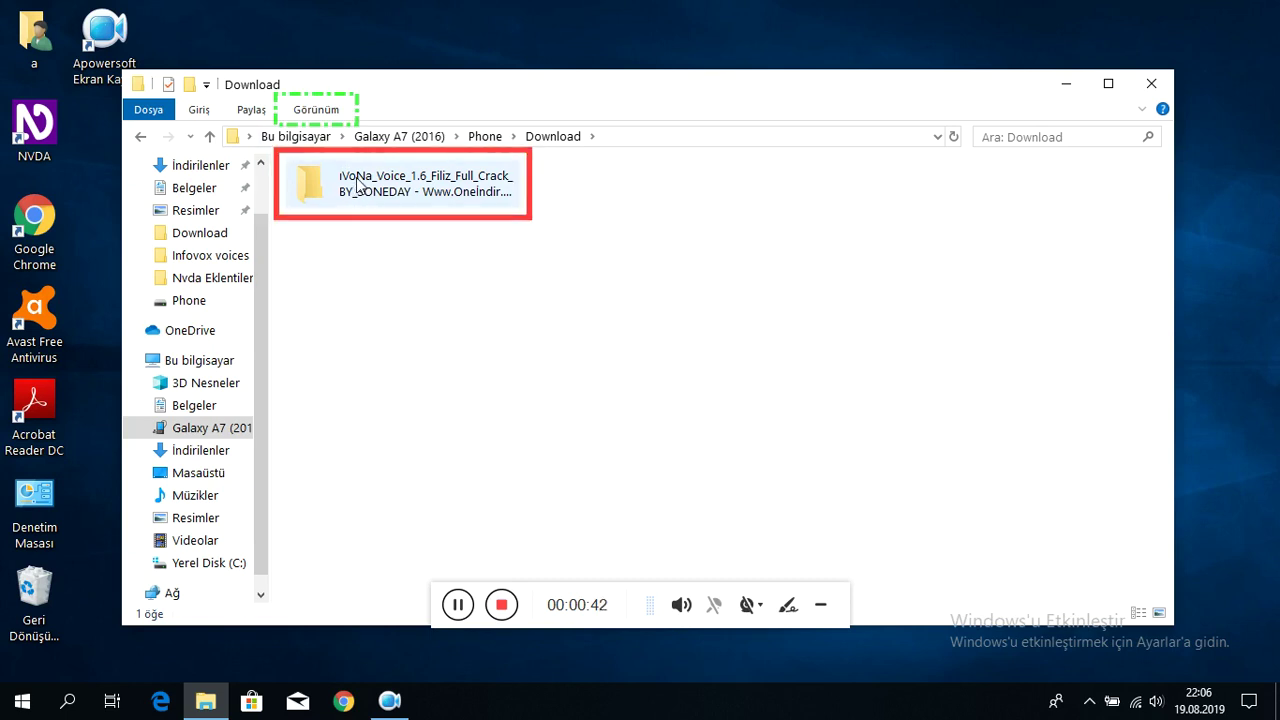
# Restart the NVDA screen reader through its exit dialog.
pyautogui.press('Insert+q')
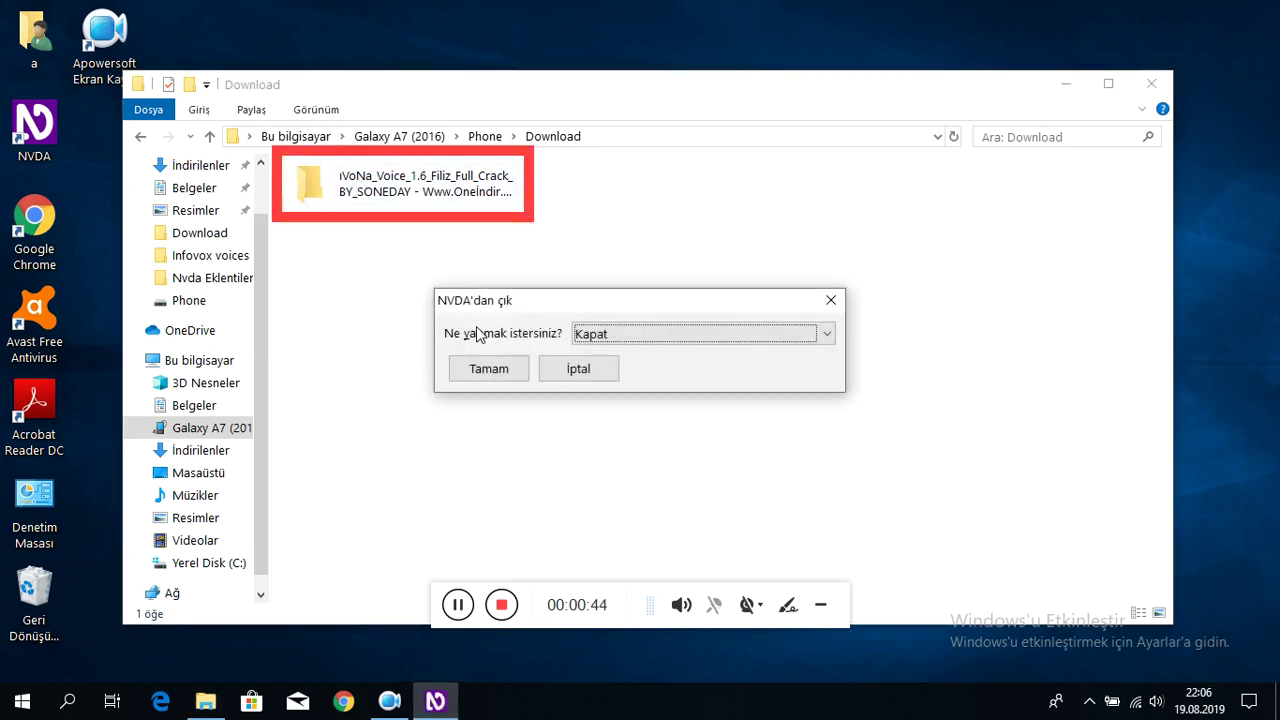
pyautogui.press('Down')
pyautogui.press('Return')
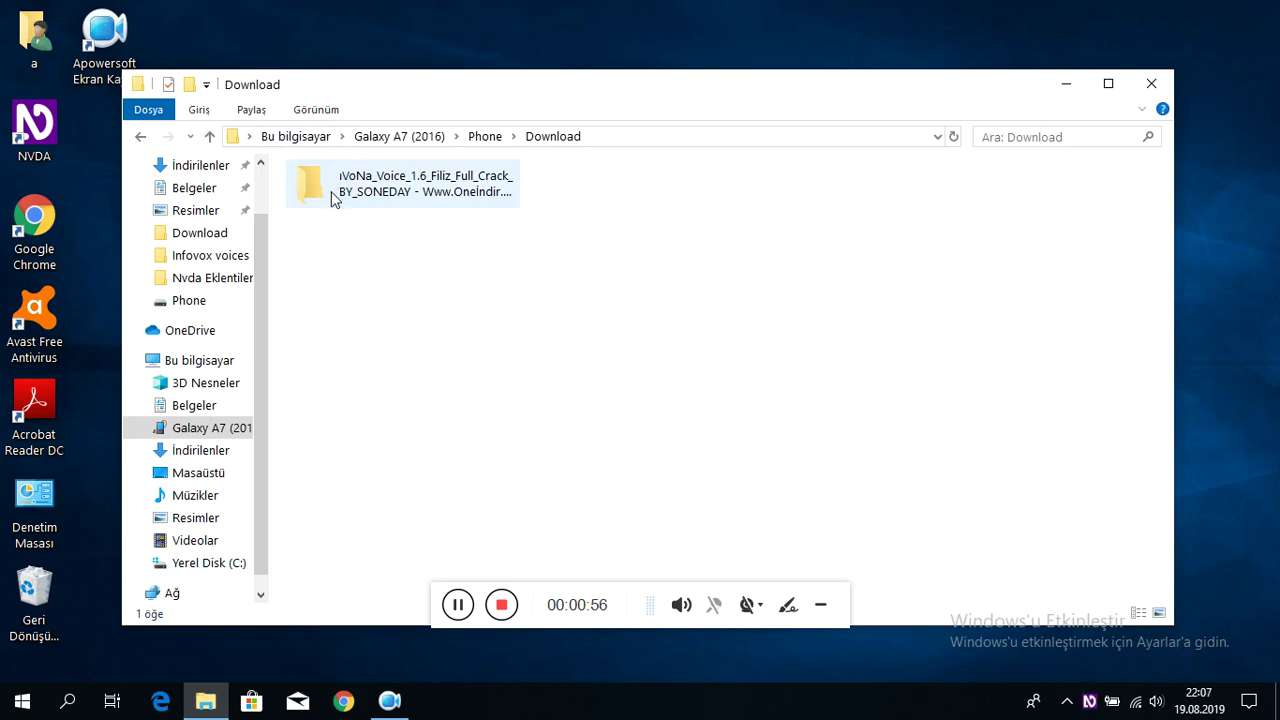
# Copy the iVoNa_Voice_1.6_Filiz folder from the phone's Download folder to the desktop and open the copy.
pyautogui.moveTo(333, 200); pyautogui.dragTo(1276, 12)
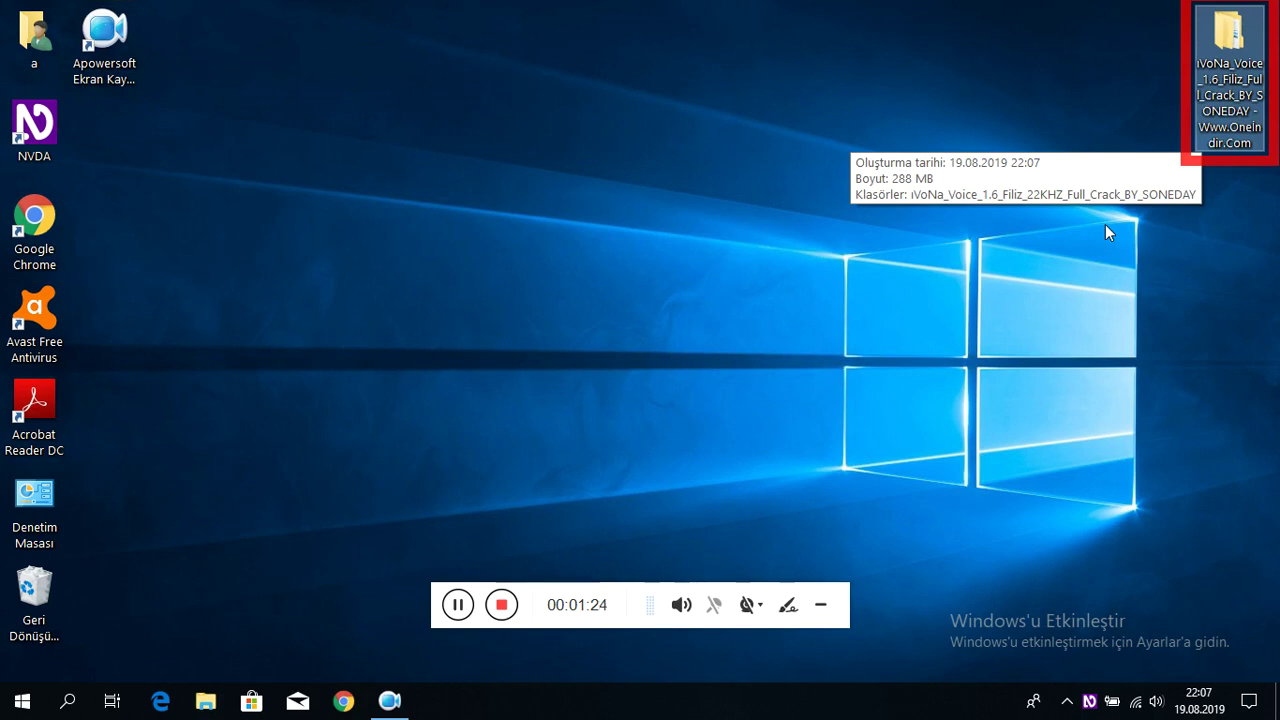
pyautogui.press('Return')
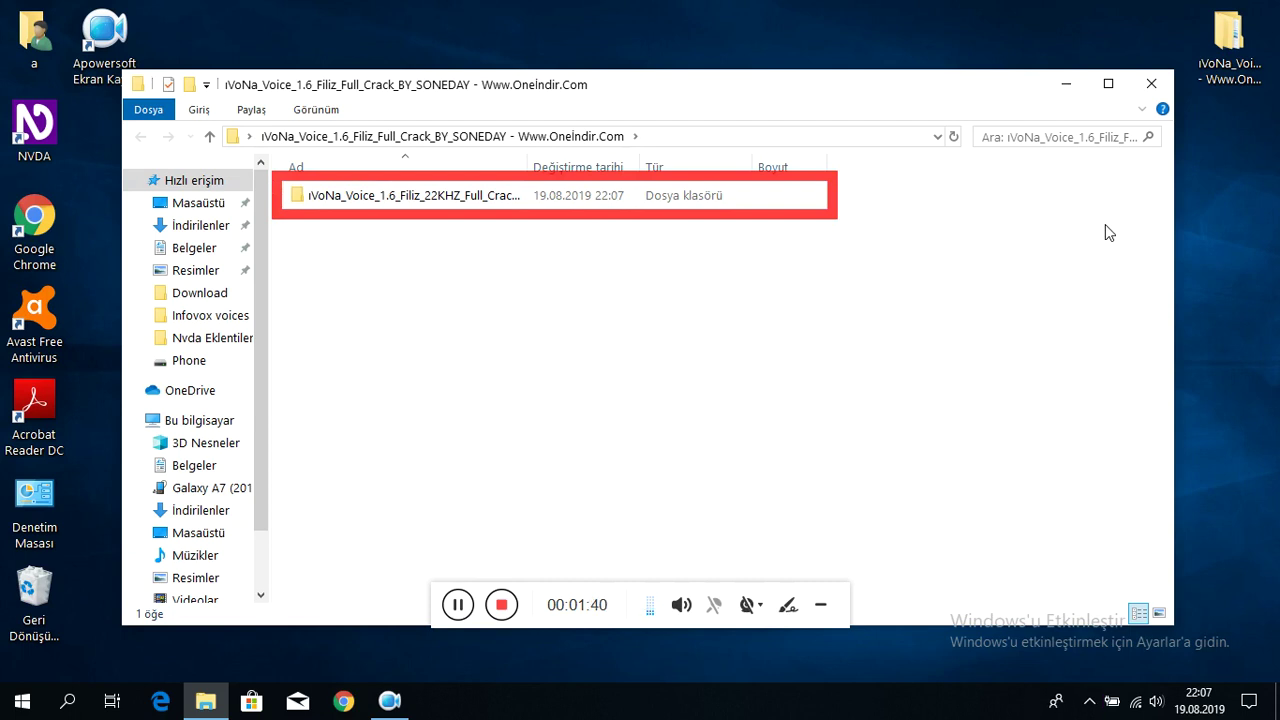
# Open the iVoNa_Voice_1.6_Filiz_22KHZ subfolder and run the installer Ivona_Voice_1.6_Filiz_22kHz.exe.
pyautogui.press('Down')
pyautogui.press('Return')
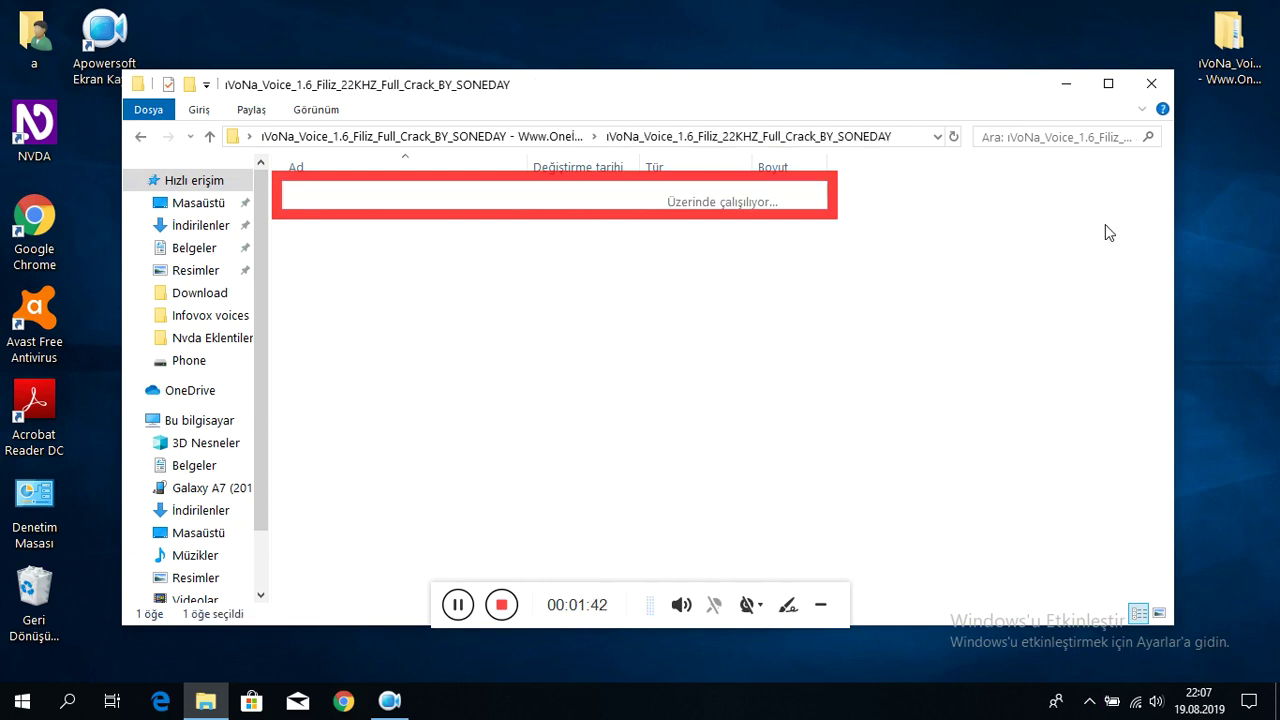
pyautogui.press('Down')
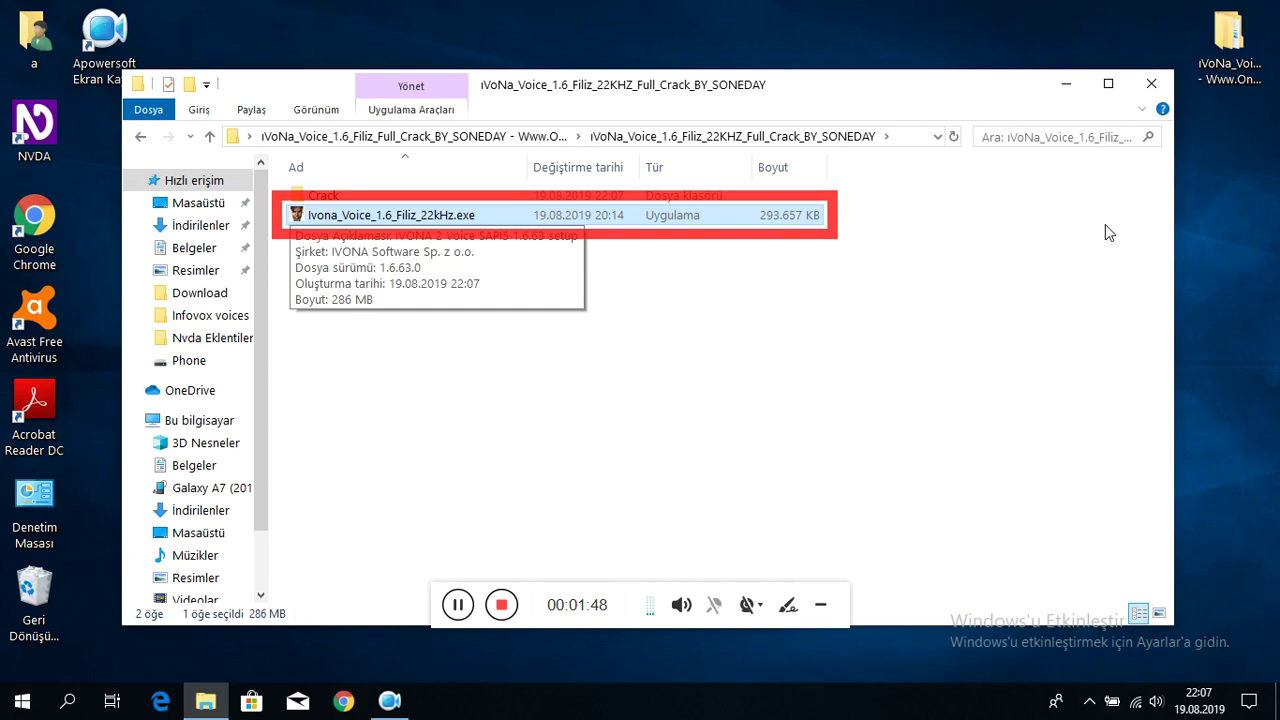
pyautogui.press('Return')
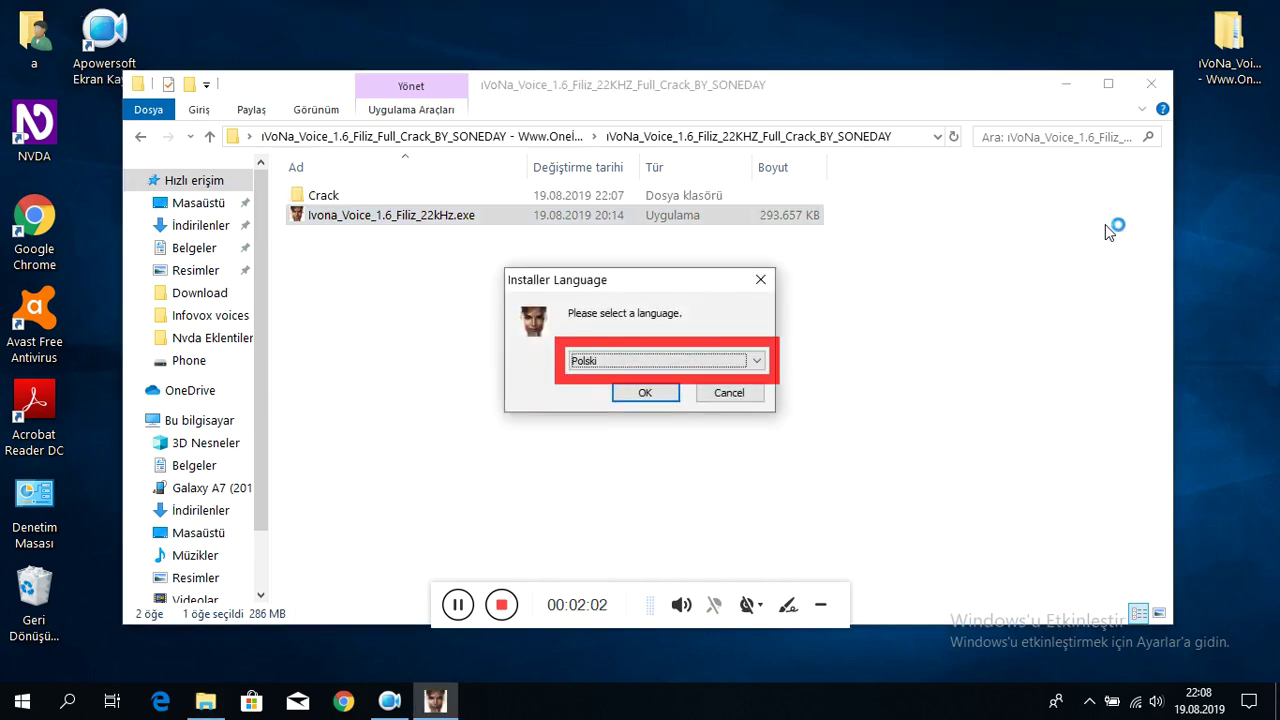
# Set the installer language to English and continue past the IVONA setup welcome page.
pyautogui.press('Up')
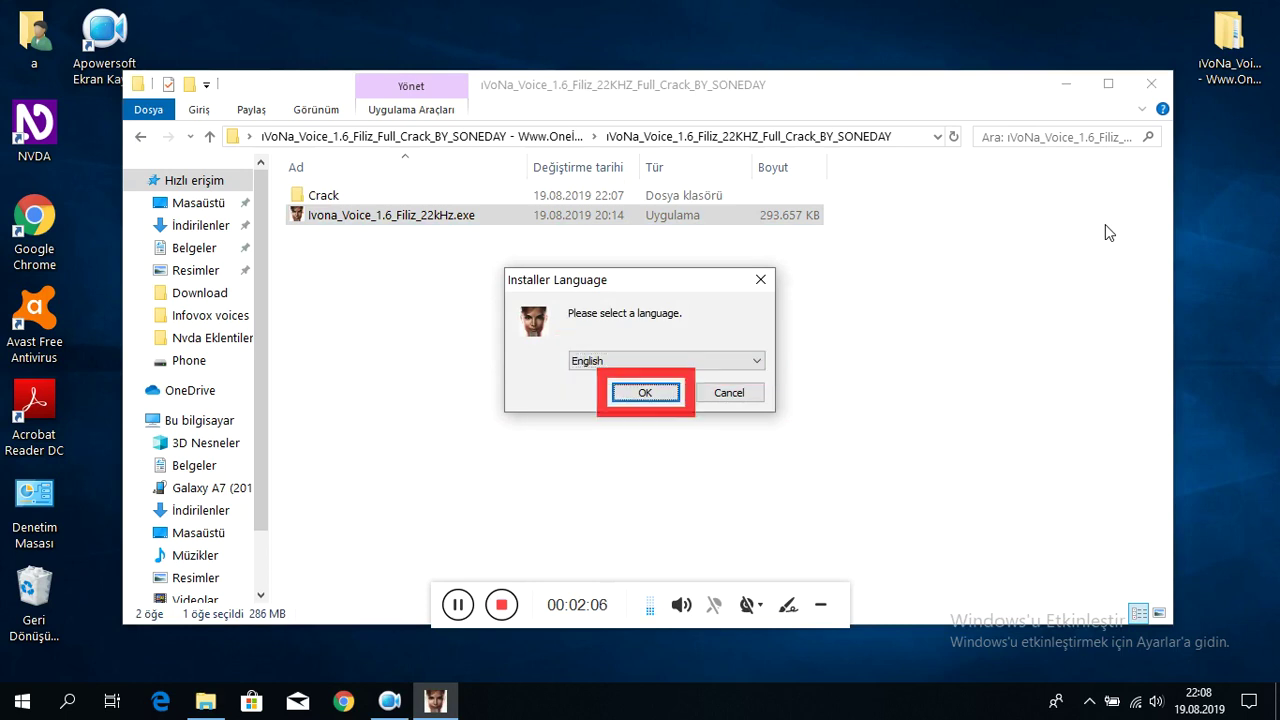
pyautogui.press('Return')
pyautogui.press('Tab')
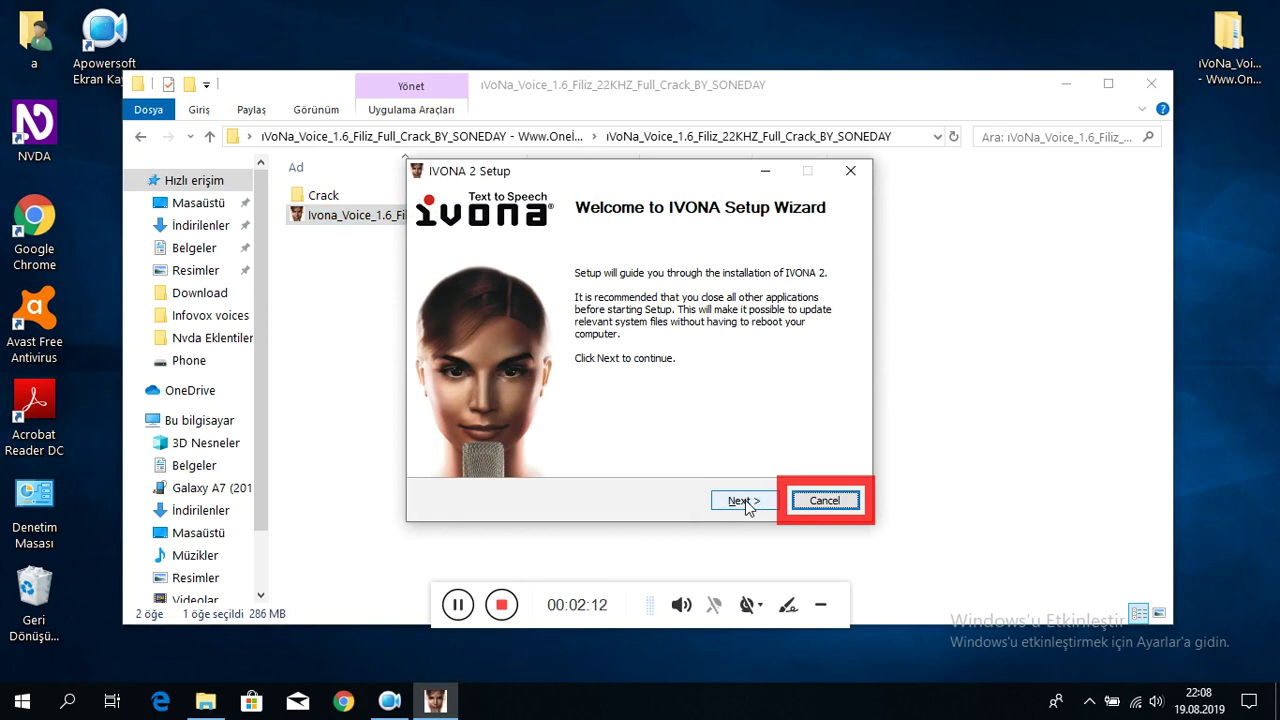
pyautogui.hotkey('shift', 'Tab')
pyautogui.press('Return')
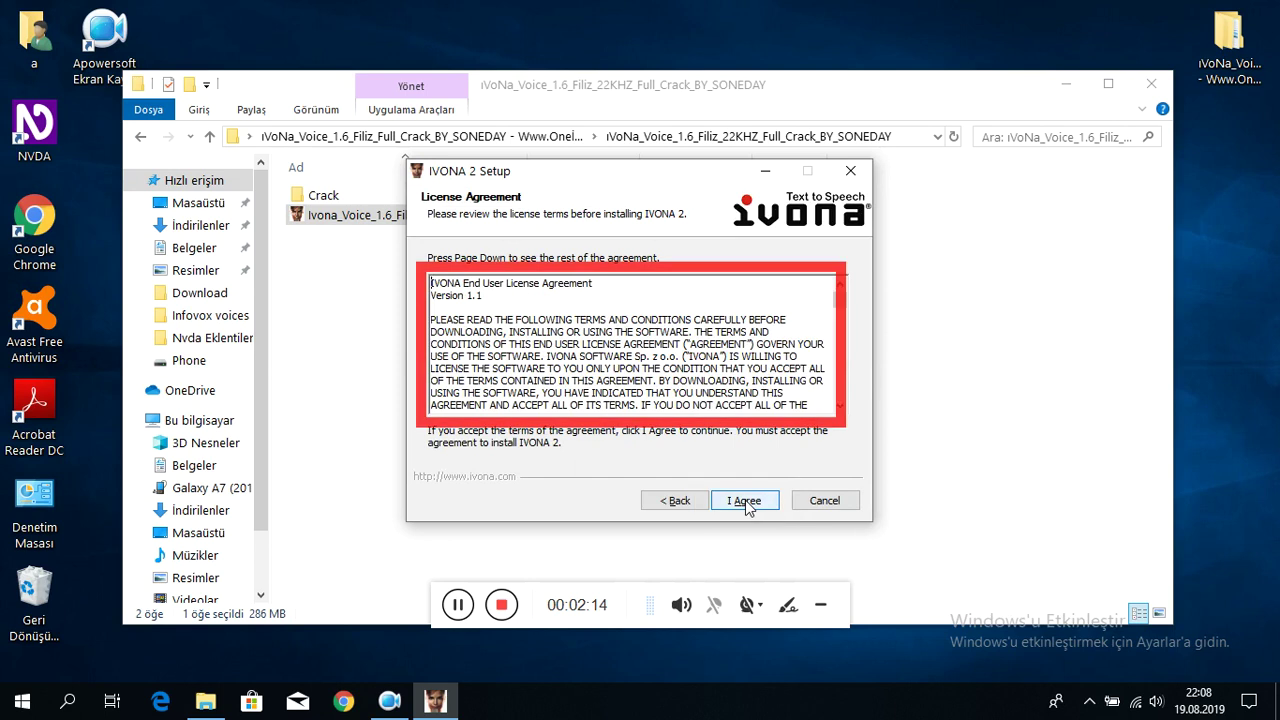
# Accept the IVONA End User License Agreement.
pyautogui.press('Tab')
pyautogui.press('Tab')
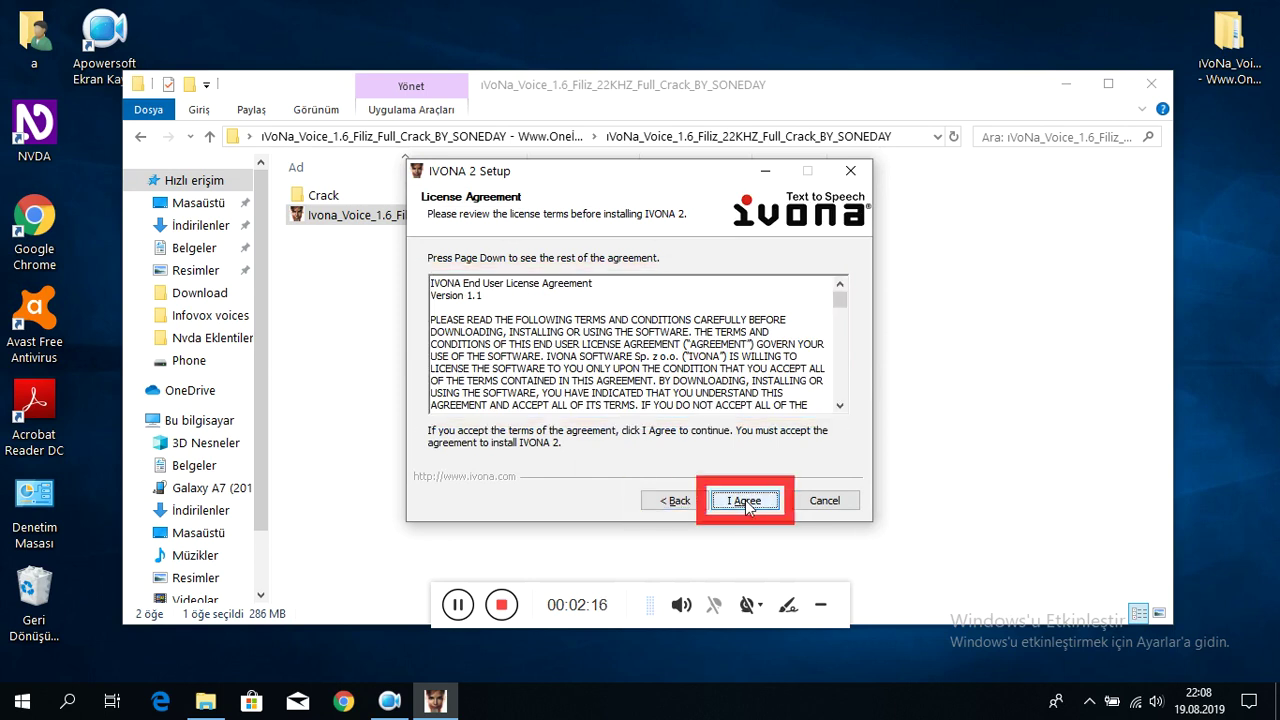
pyautogui.press('Tab')
pyautogui.press('Tab')
pyautogui.press('Tab')
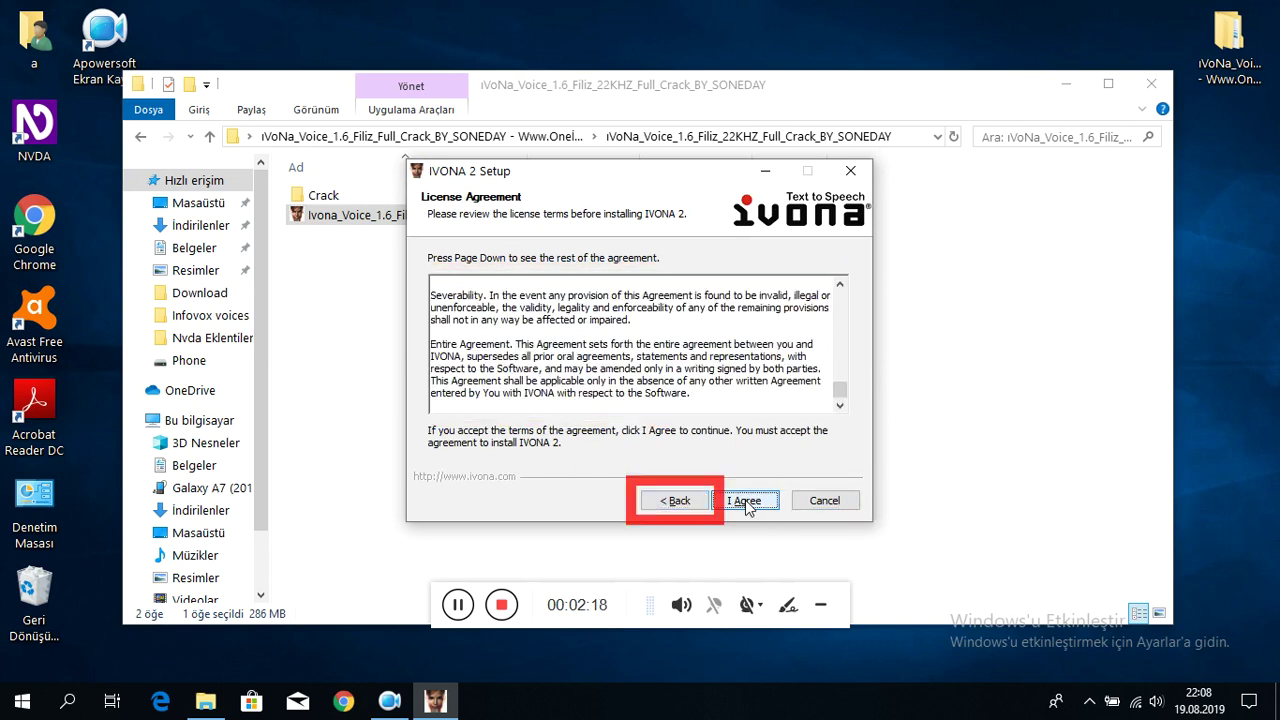
pyautogui.press('Tab')
pyautogui.press('Return')
# Keep IVONA 2 and the Filiz Turkish female voice selected as components and continue the setup.
pyautogui.press('Tab')
pyautogui.press('Tab')
pyautogui.press('Tab')
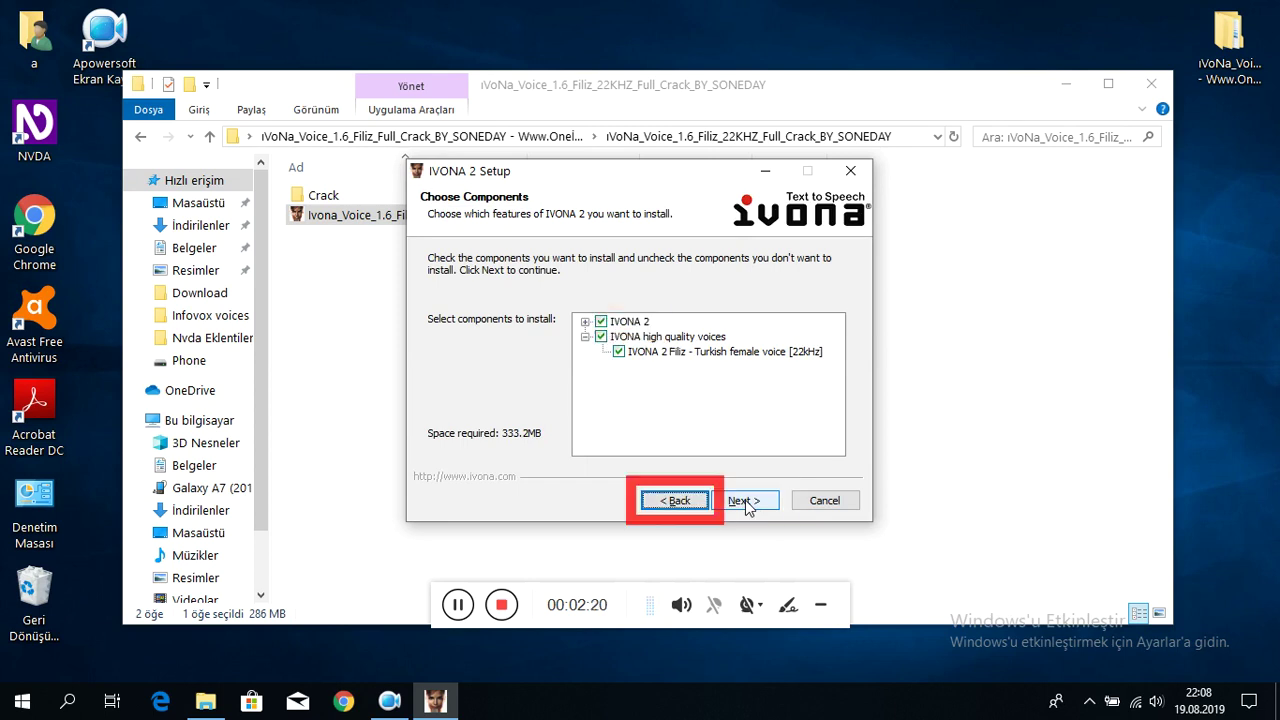
pyautogui.press('Tab')
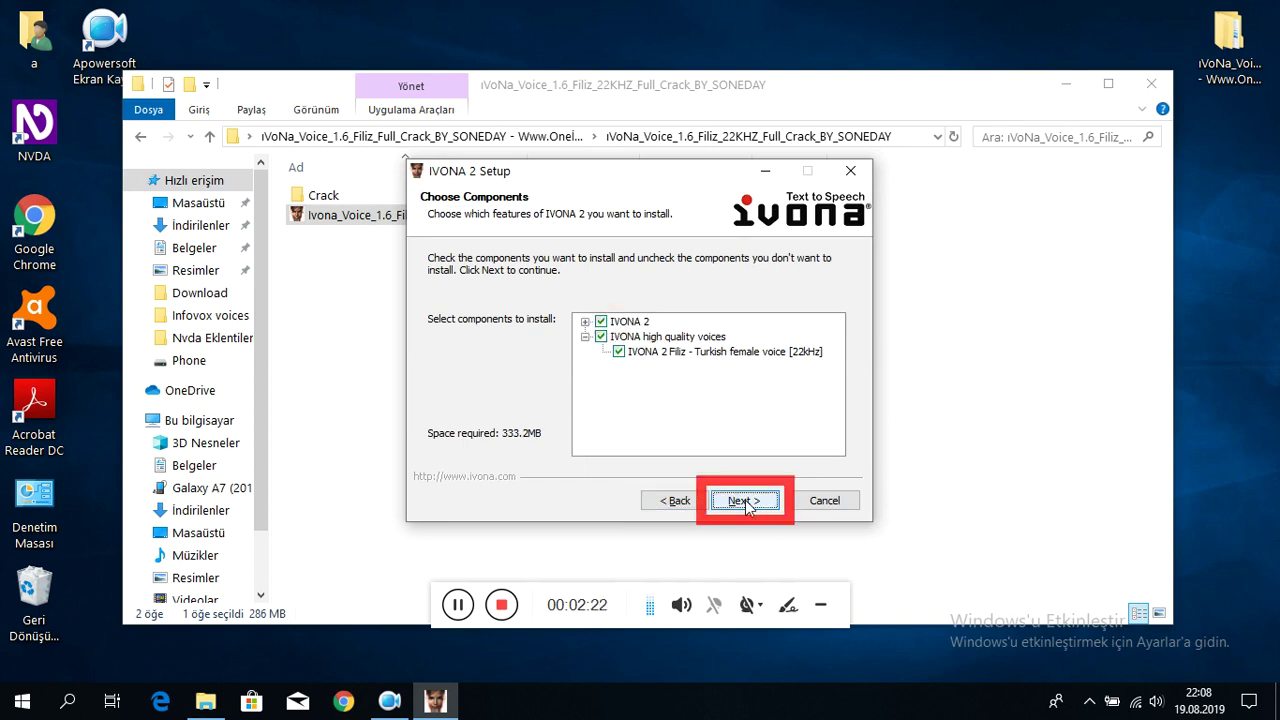
pyautogui.press('Return')
# Install IVONA 2 in the default folder C:\Program Files (x86)\IVONA\IVONA 2 Voice and finish the setup.
pyautogui.press('Tab')
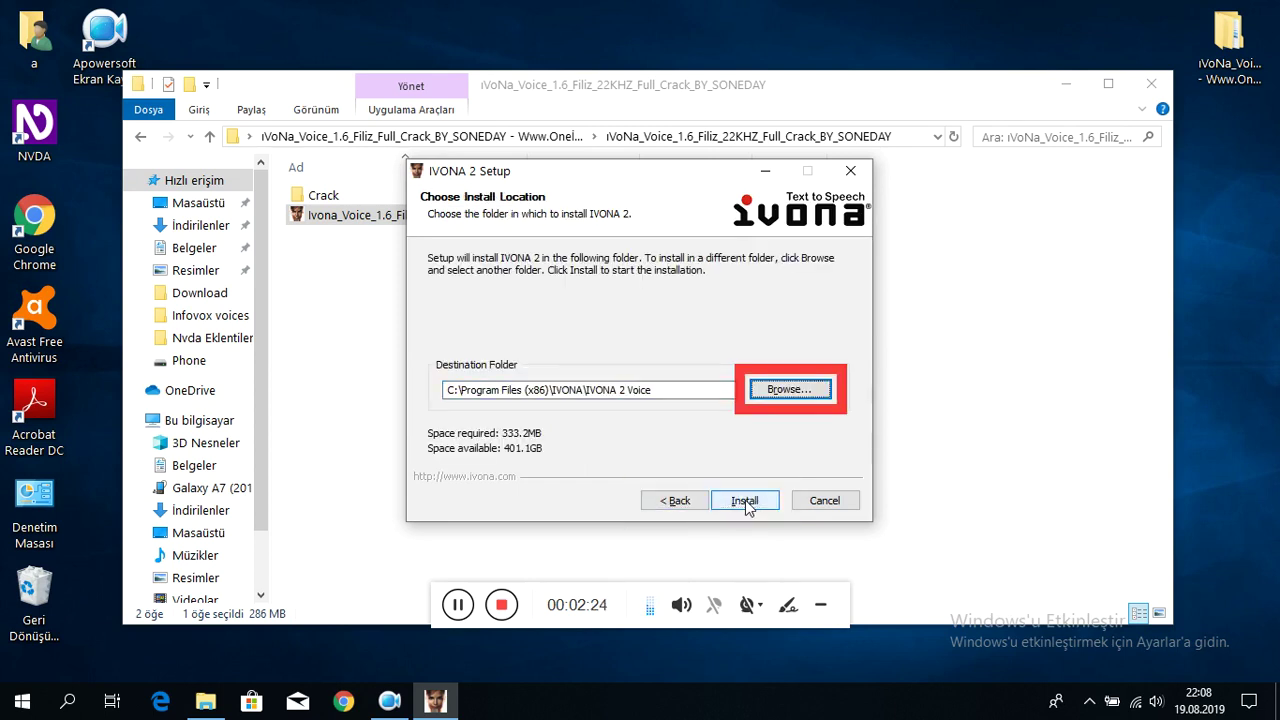
pyautogui.press('Tab')
pyautogui.press('Tab')
pyautogui.press('Return')
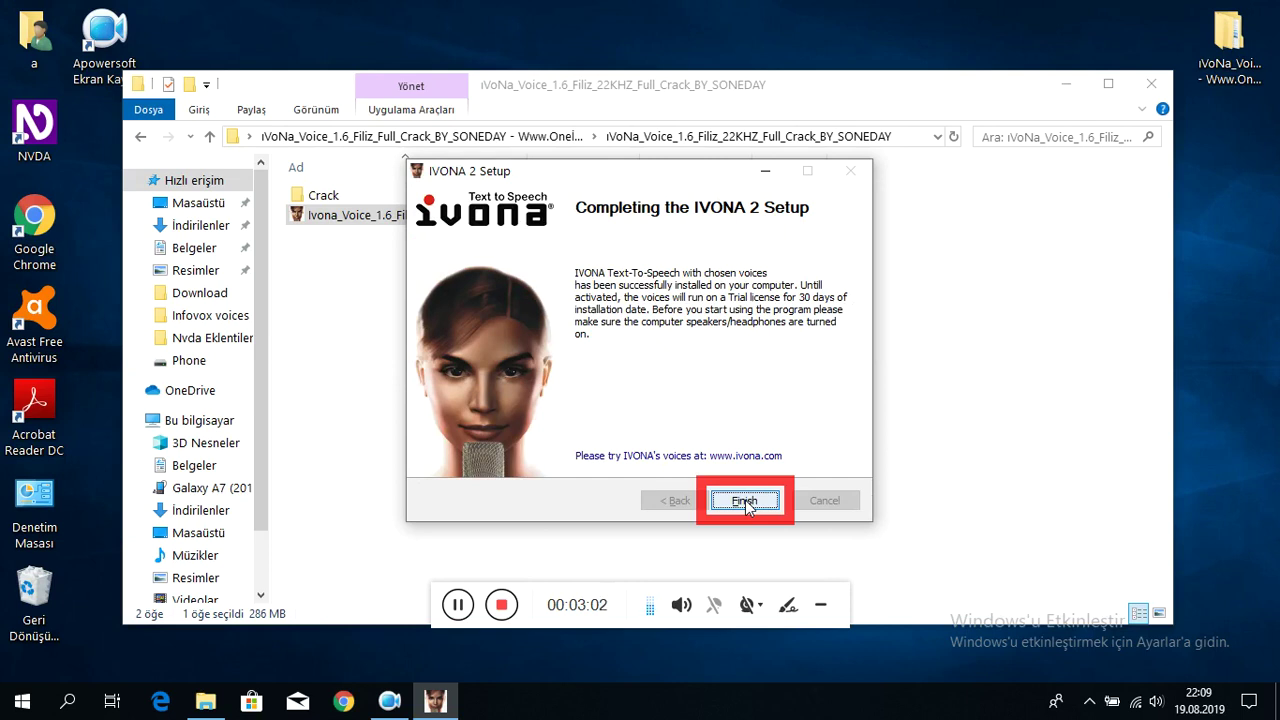
pyautogui.click(745, 499)
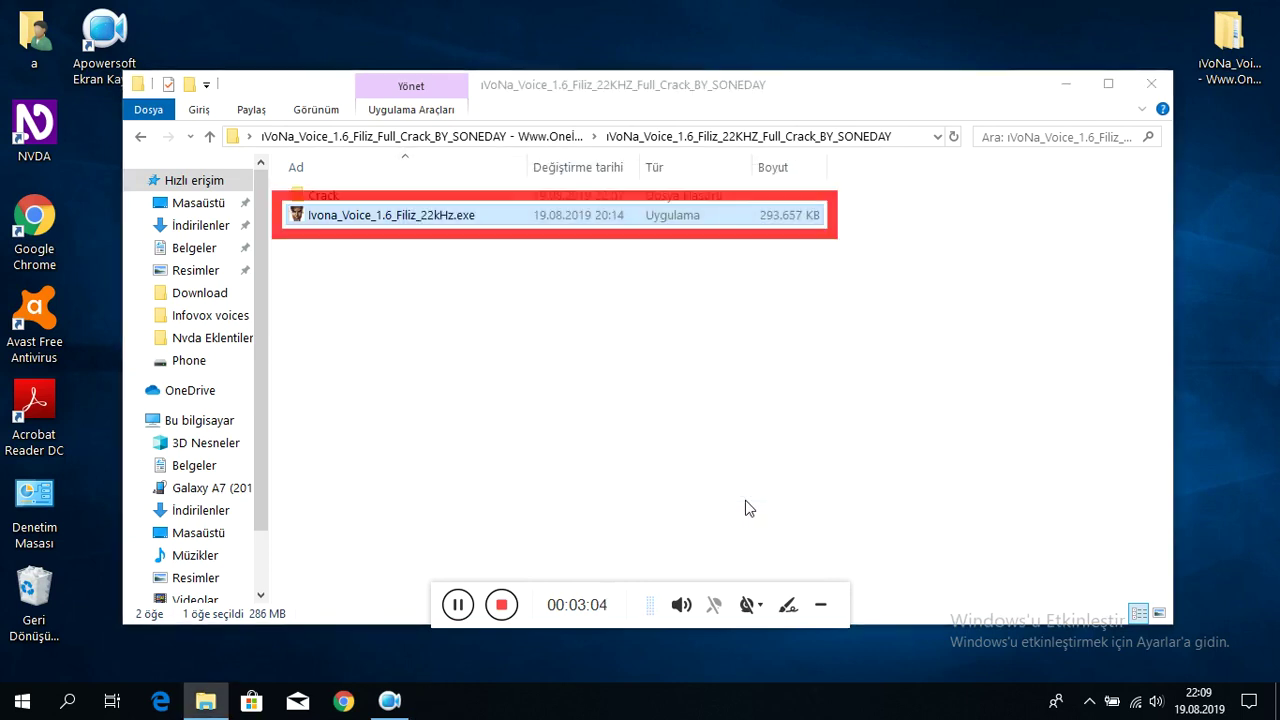
# Open the X86 folder inside the Crack folder next to the installer.
pyautogui.press('Up')
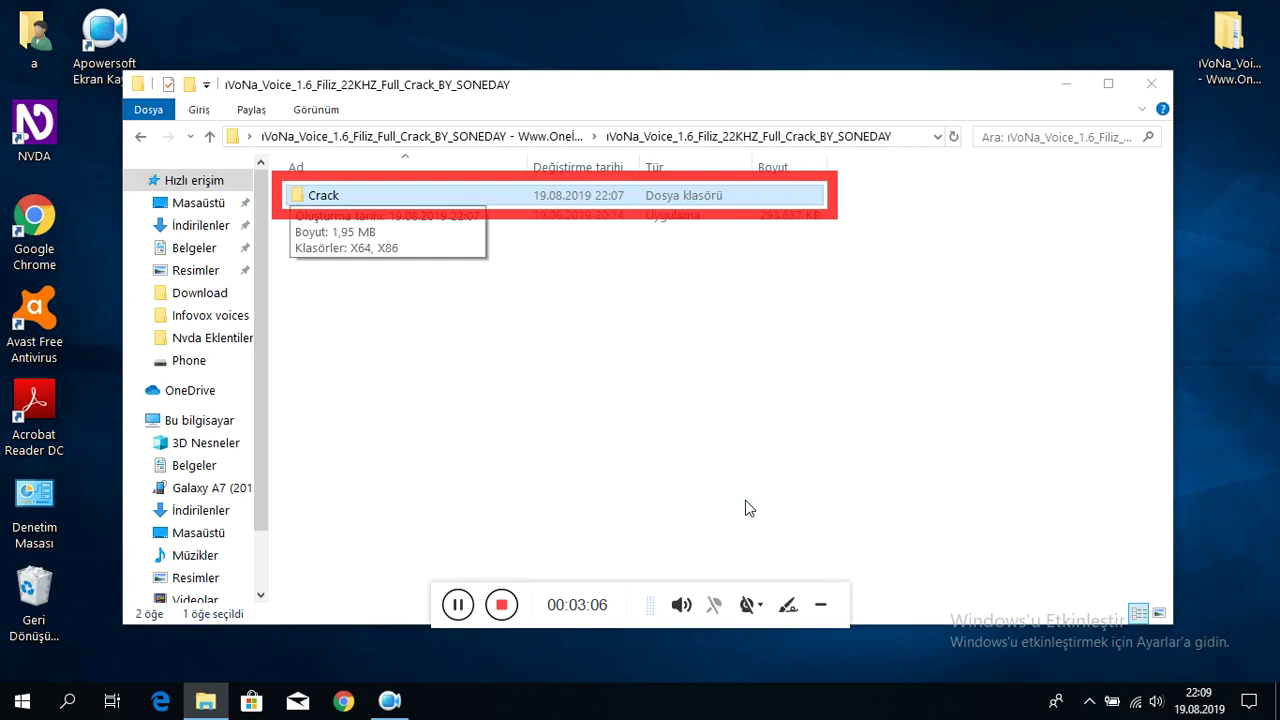
pyautogui.press('Return')
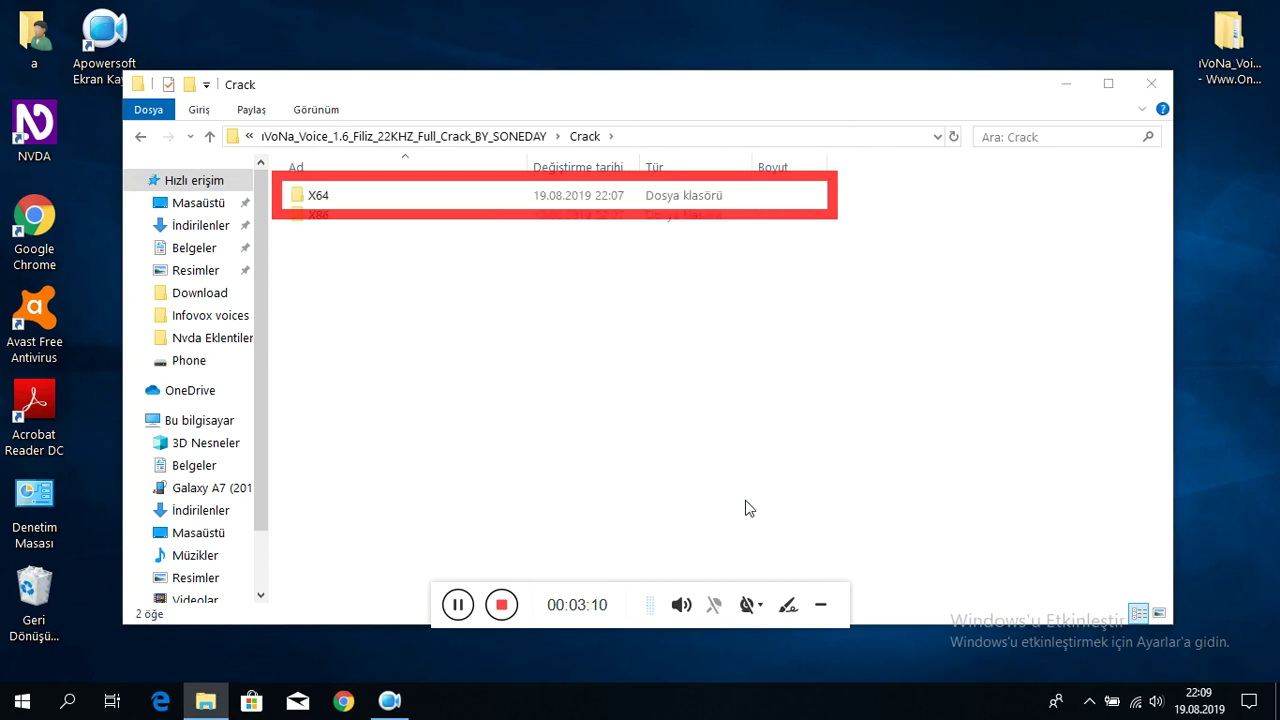
pyautogui.press('Down')
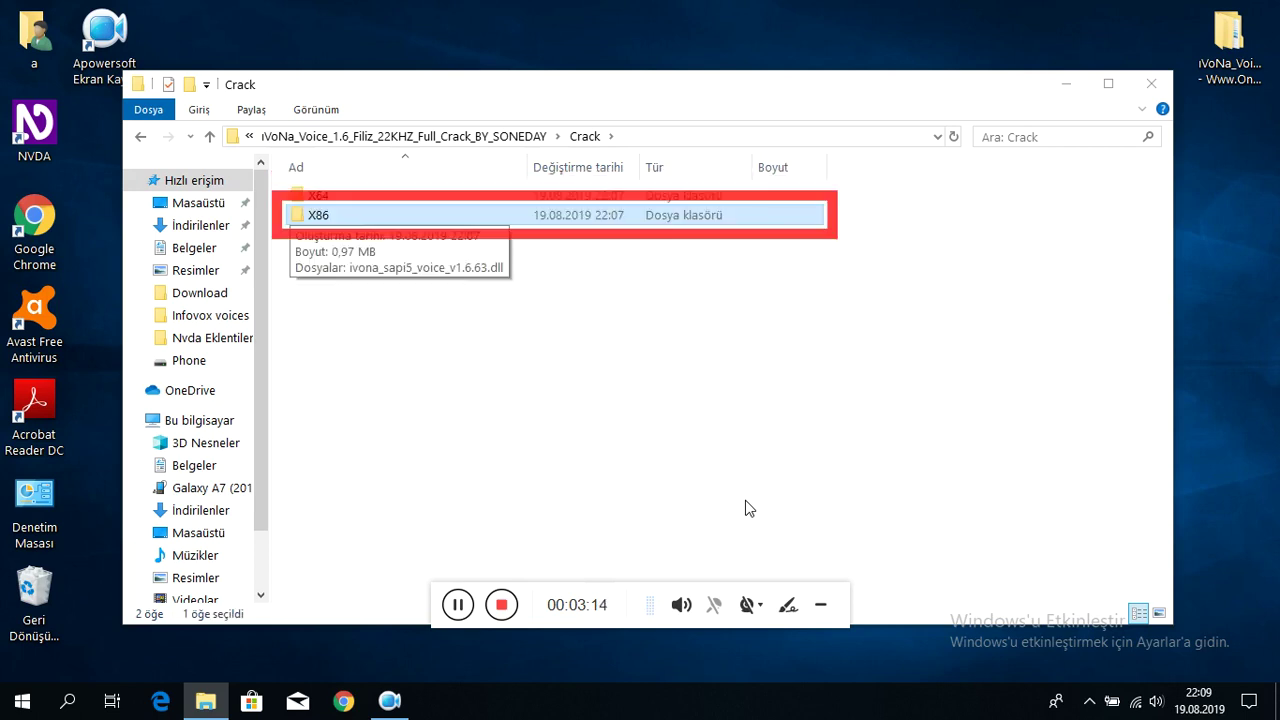
pyautogui.press('Return')
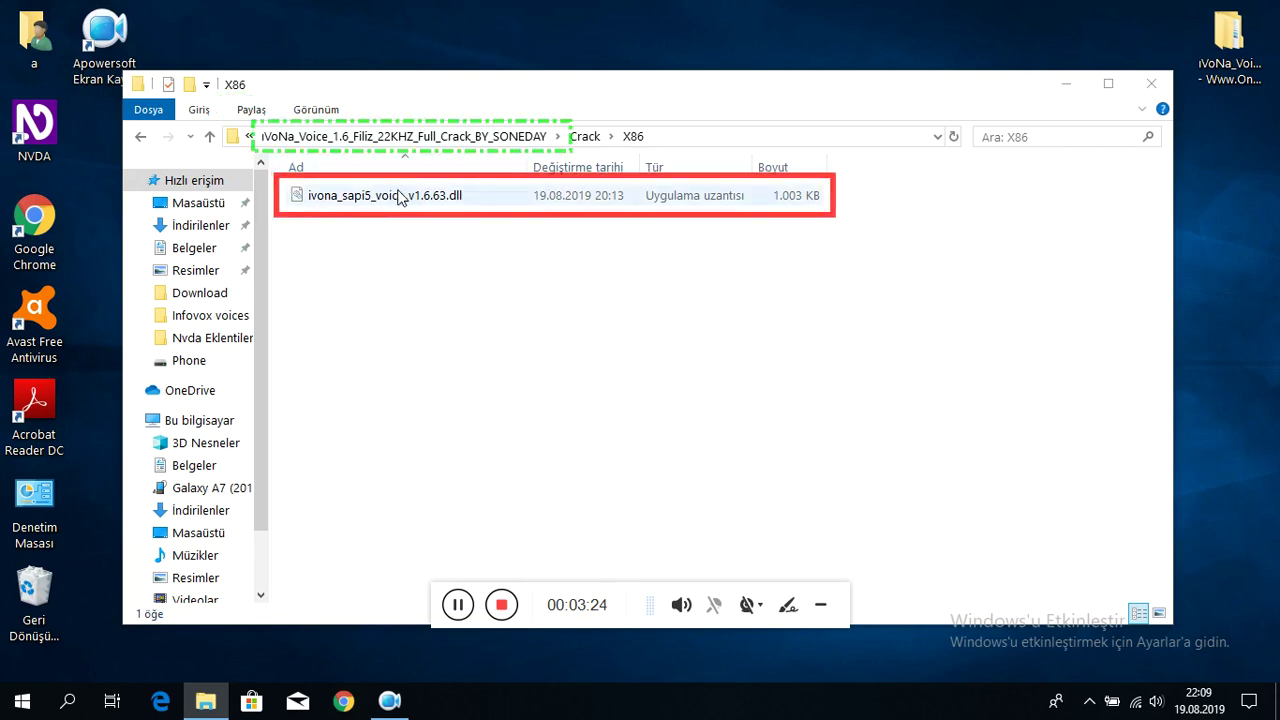
# Copy ivona_sapi5_voice_v1.6.63.dll from the X86 folder to the desktop and show the desktop.
pyautogui.moveTo(399, 196)
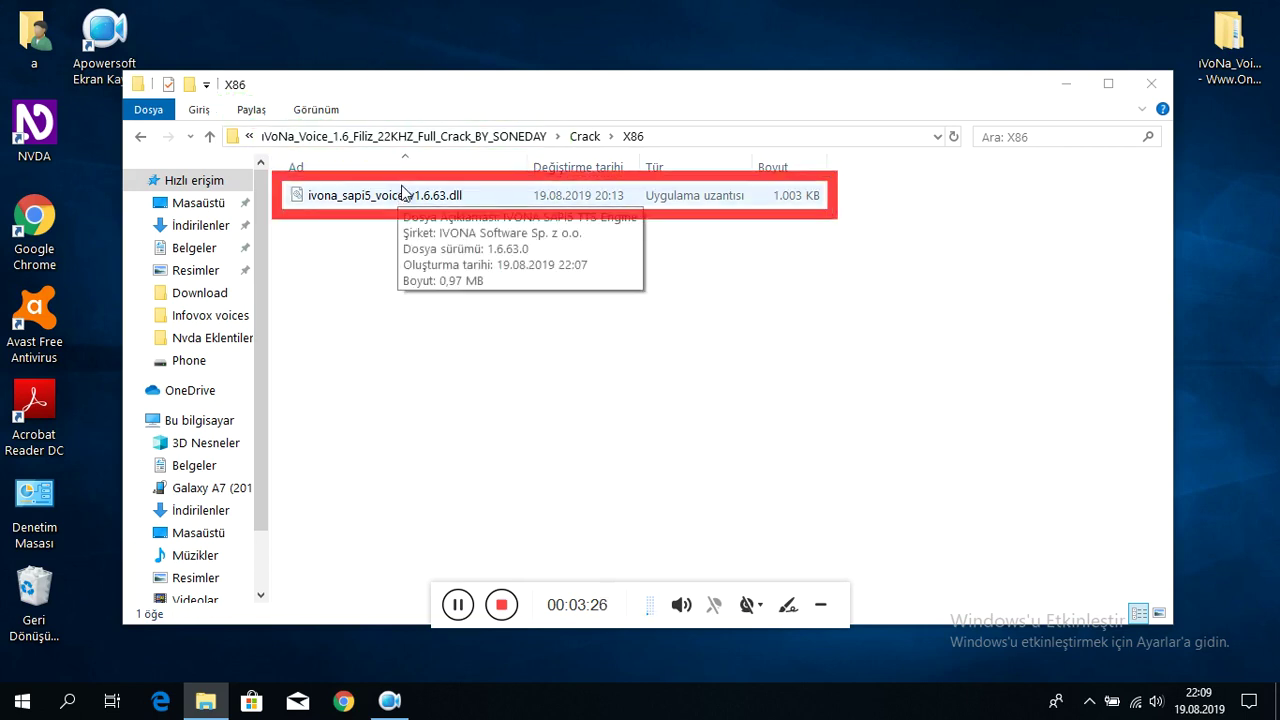
pyautogui.click(403, 193)
pyautogui.moveTo(403, 193); pyautogui.dragTo(1229, 150)
pyautogui.click(856, 561)
pyautogui.press('super+d')
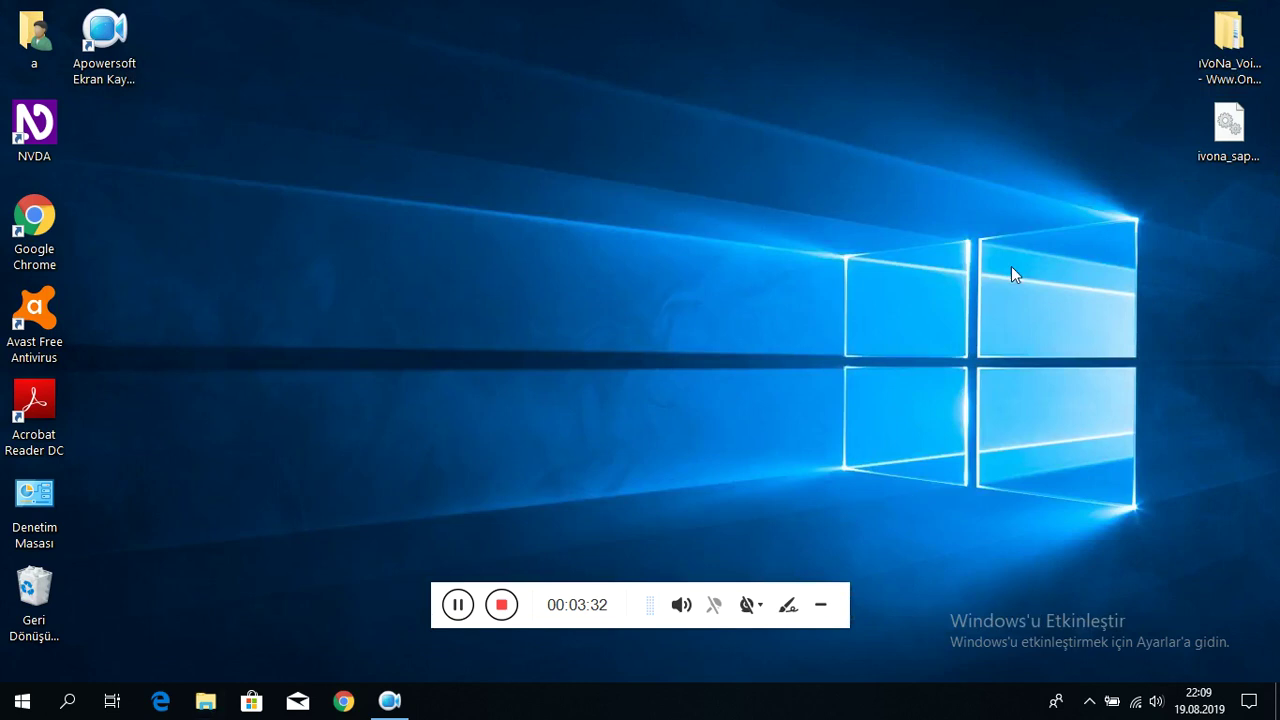
# Permanently delete the iVoNa_Voice_1.6_Filiz installer folder from the desktop.
pyautogui.press('Up')
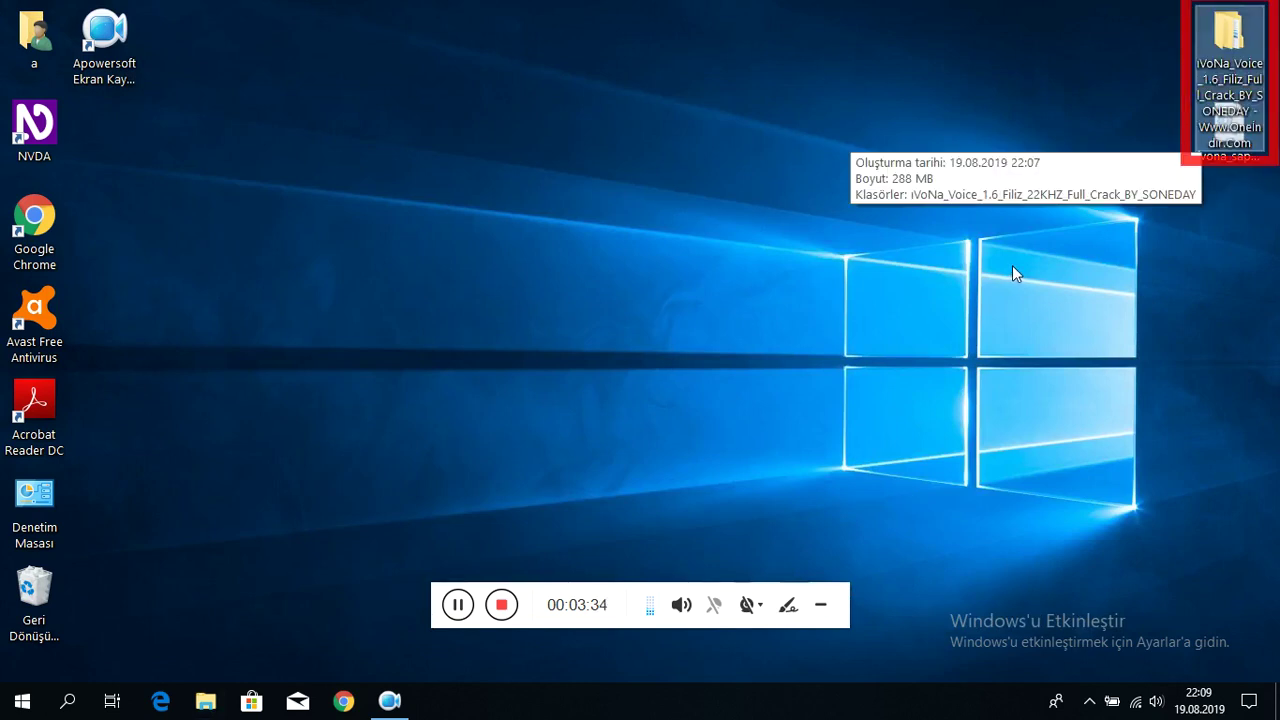
pyautogui.hotkey('shift', 'Delete')
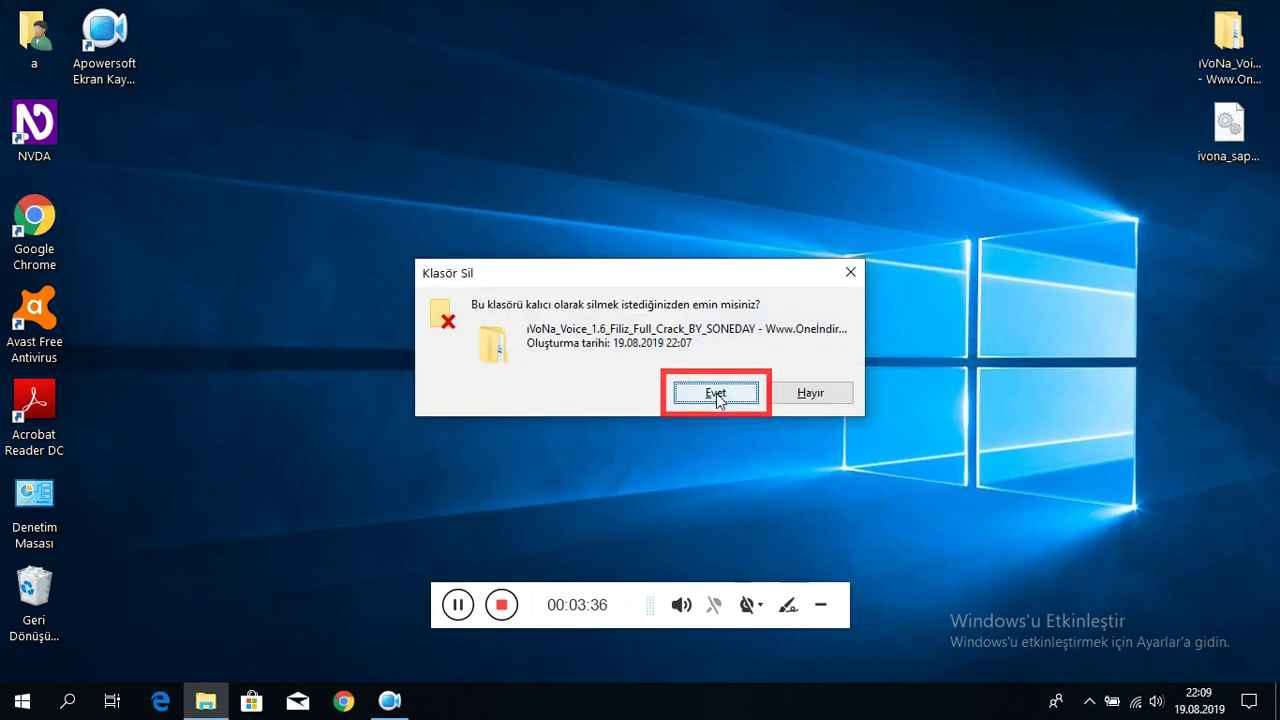
pyautogui.press('Return')
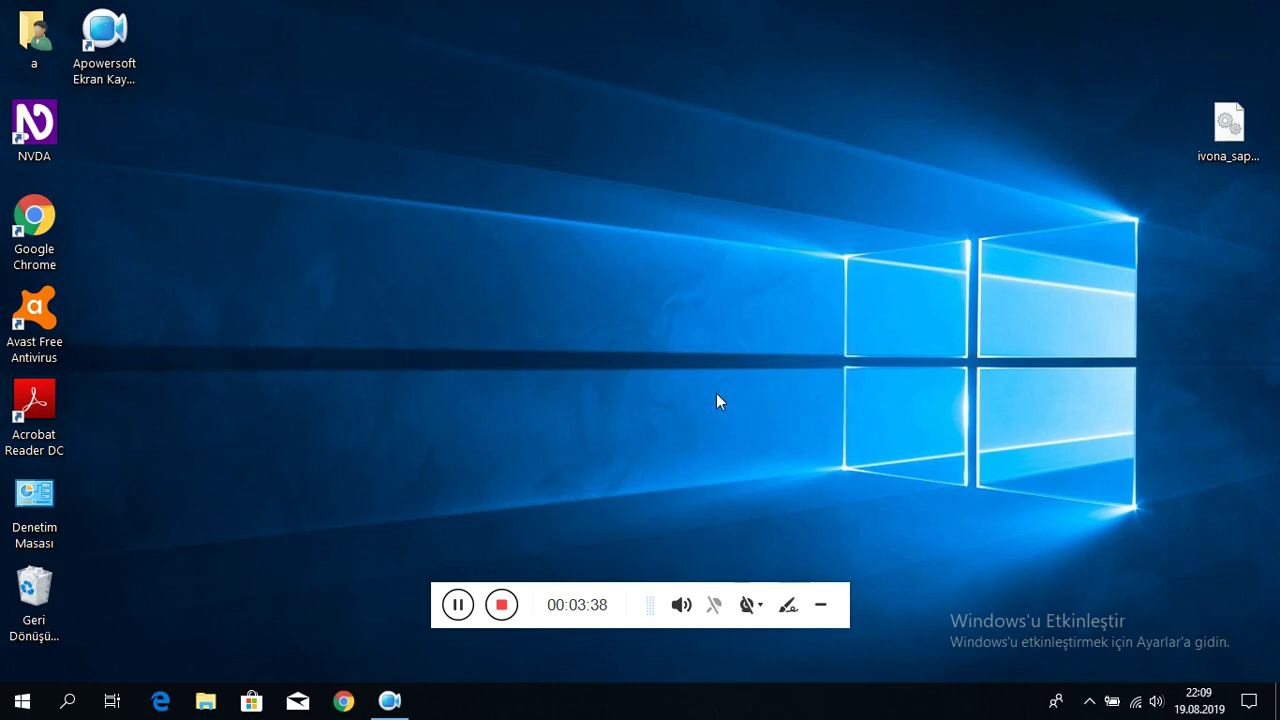
# Search the system for Bu bilgisayar and open it.
pyautogui.press('super')
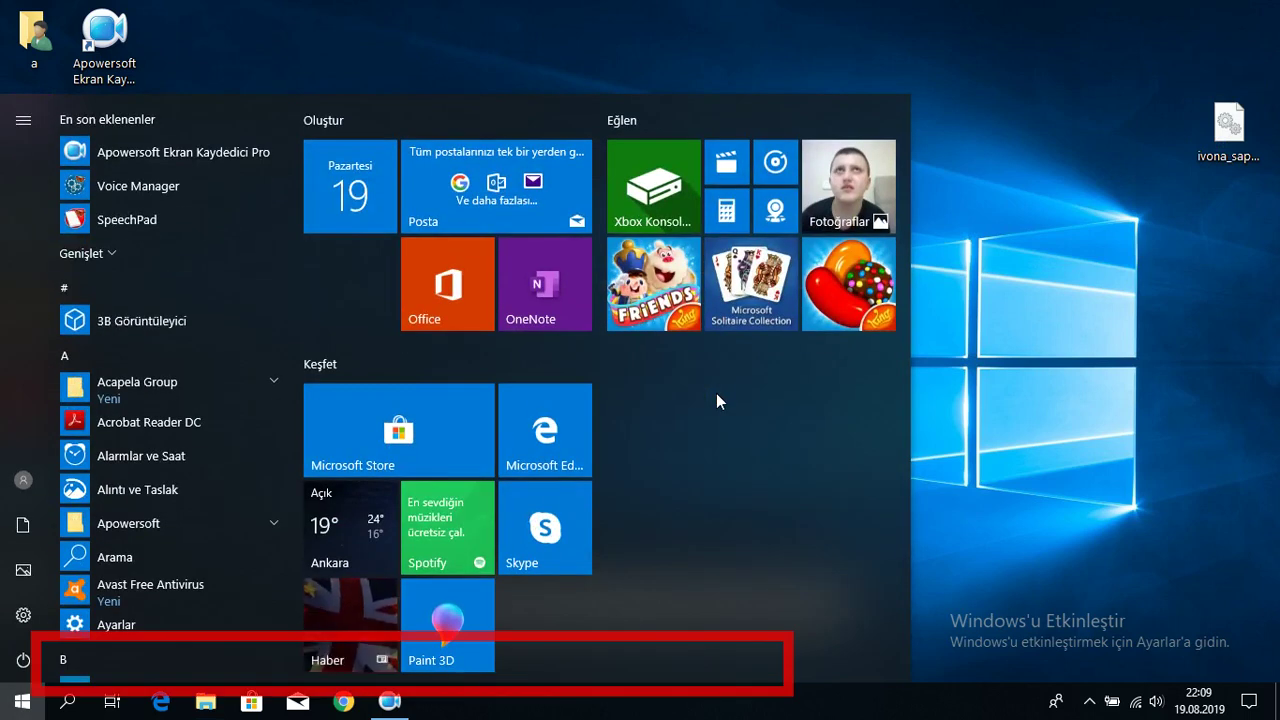
pyautogui.write('v')
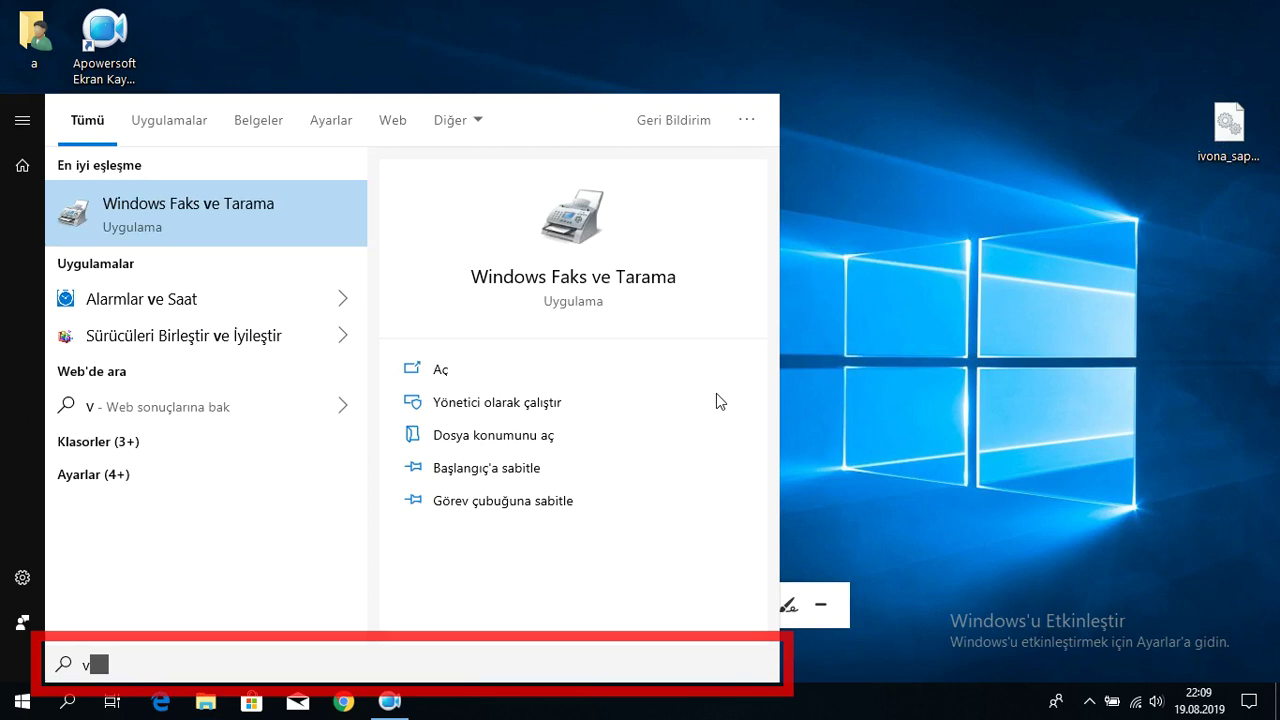
pyautogui.press('BackSpace')
pyautogui.write('b')
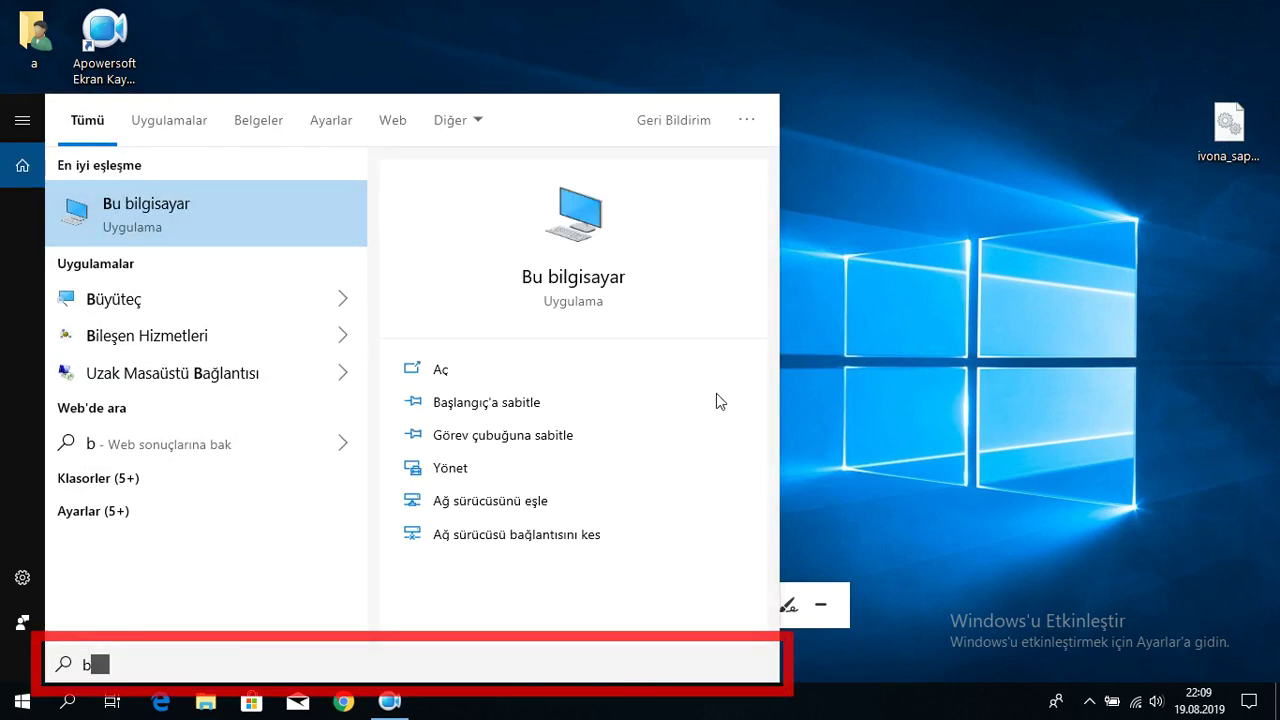
pyautogui.press('Escape')
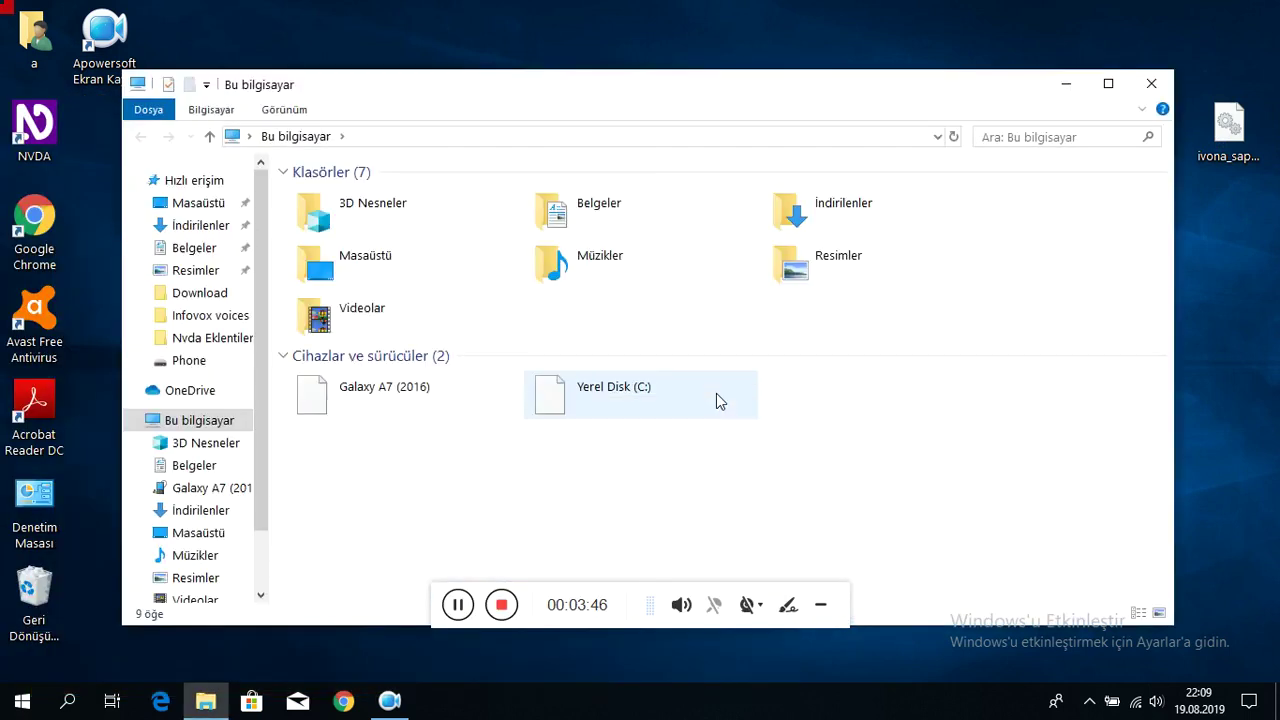
pyautogui.press('Down')
pyautogui.press('Down')
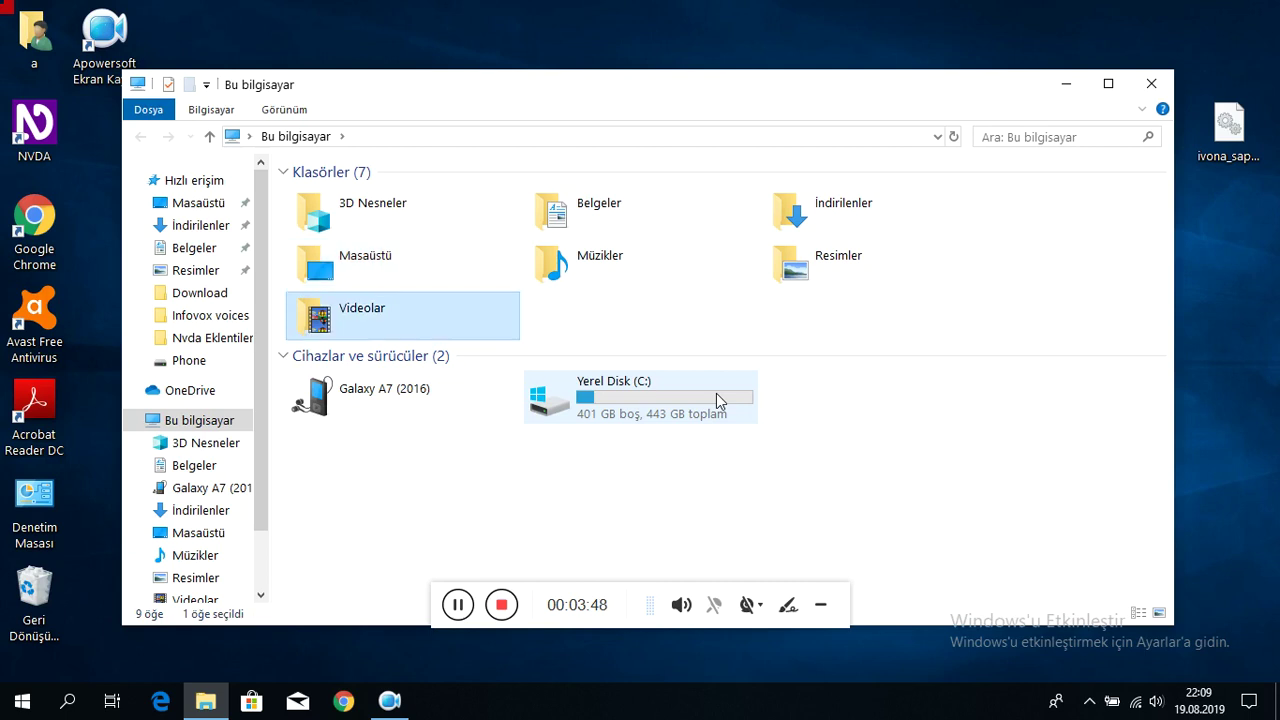
pyautogui.press('Down')
pyautogui.press('Down')
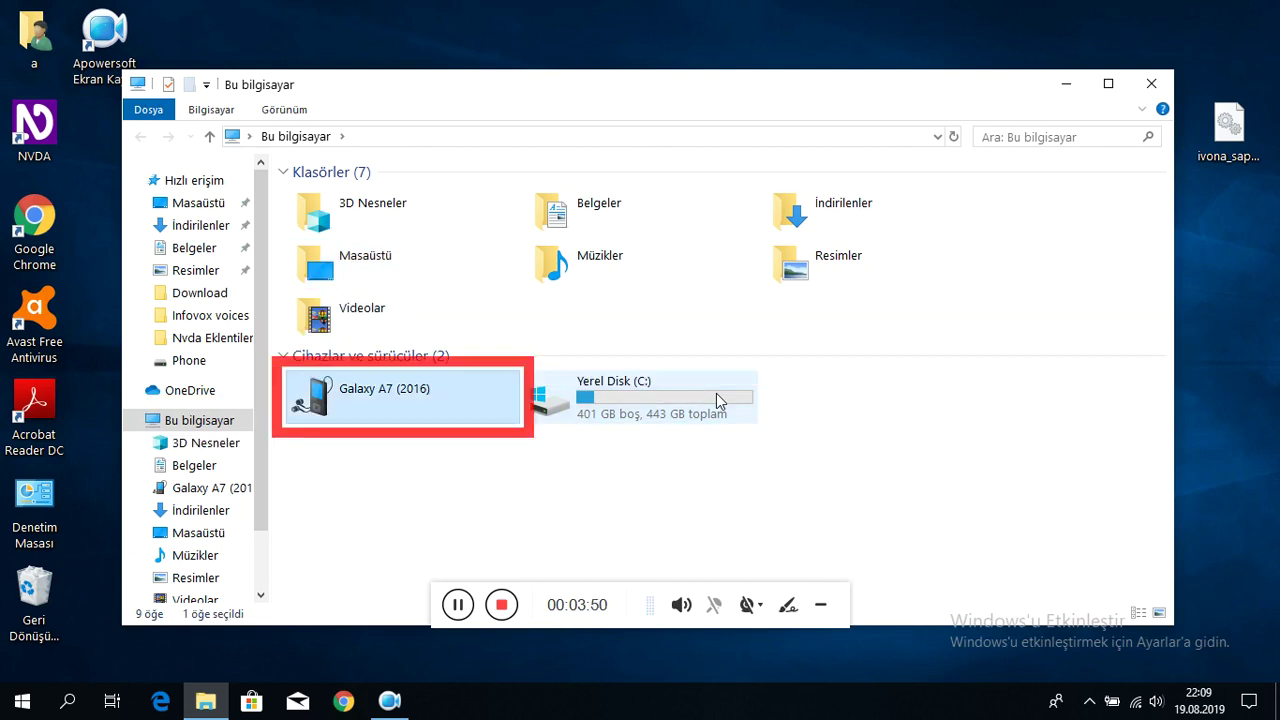
pyautogui.press('Return')
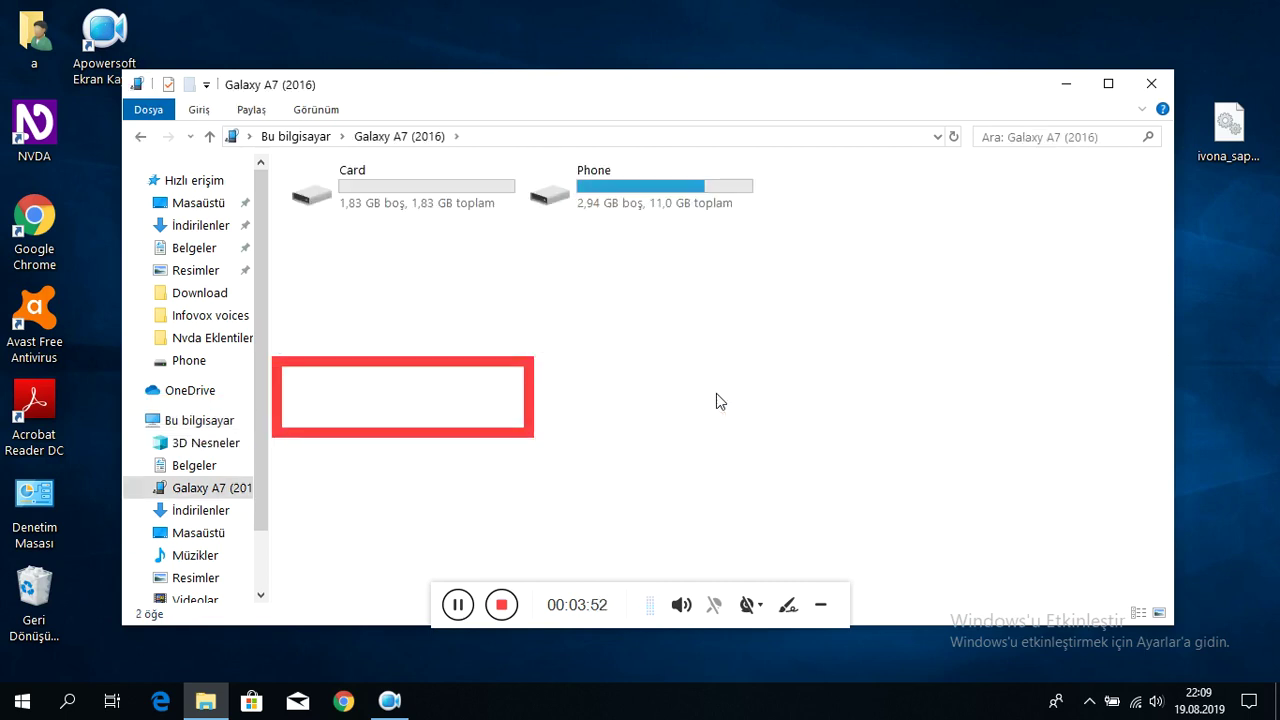
pyautogui.press('BackSpace')
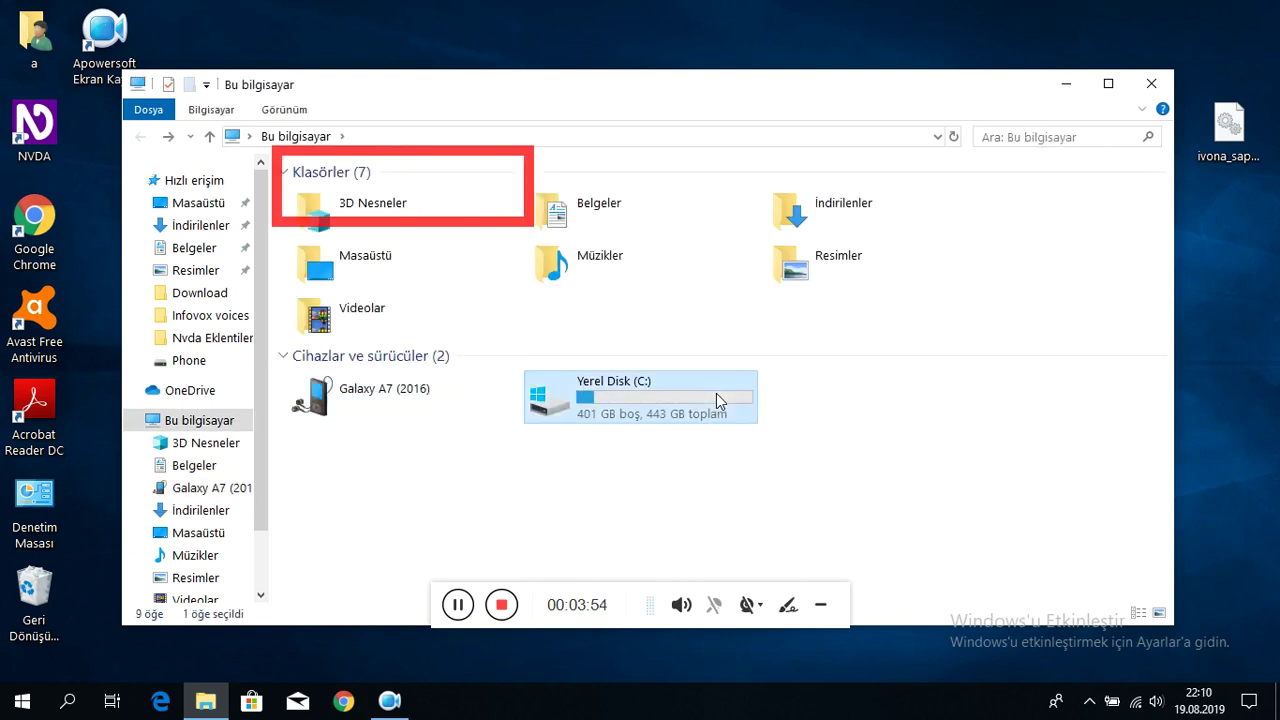
# Open the Program Dosyaları (x86) folder on the local disk C:.
pyautogui.press('Right')
pyautogui.press('Return')
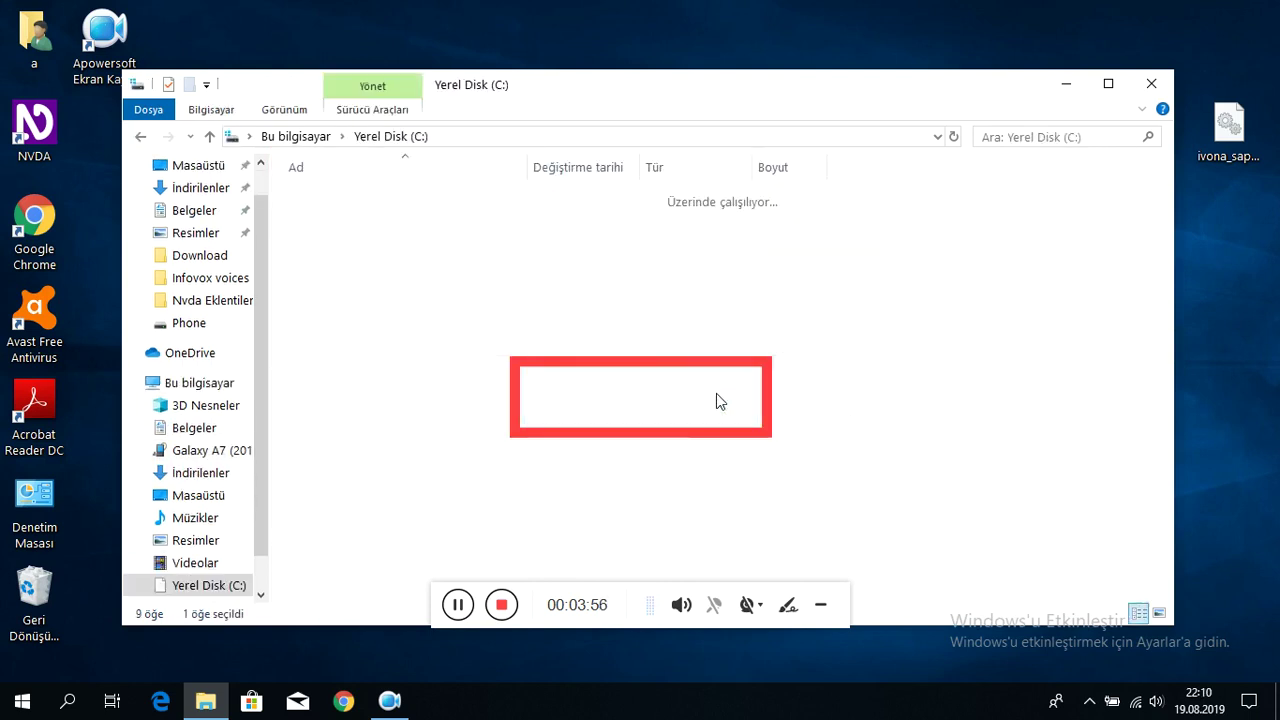
pyautogui.press('Down')
pyautogui.press('Down')
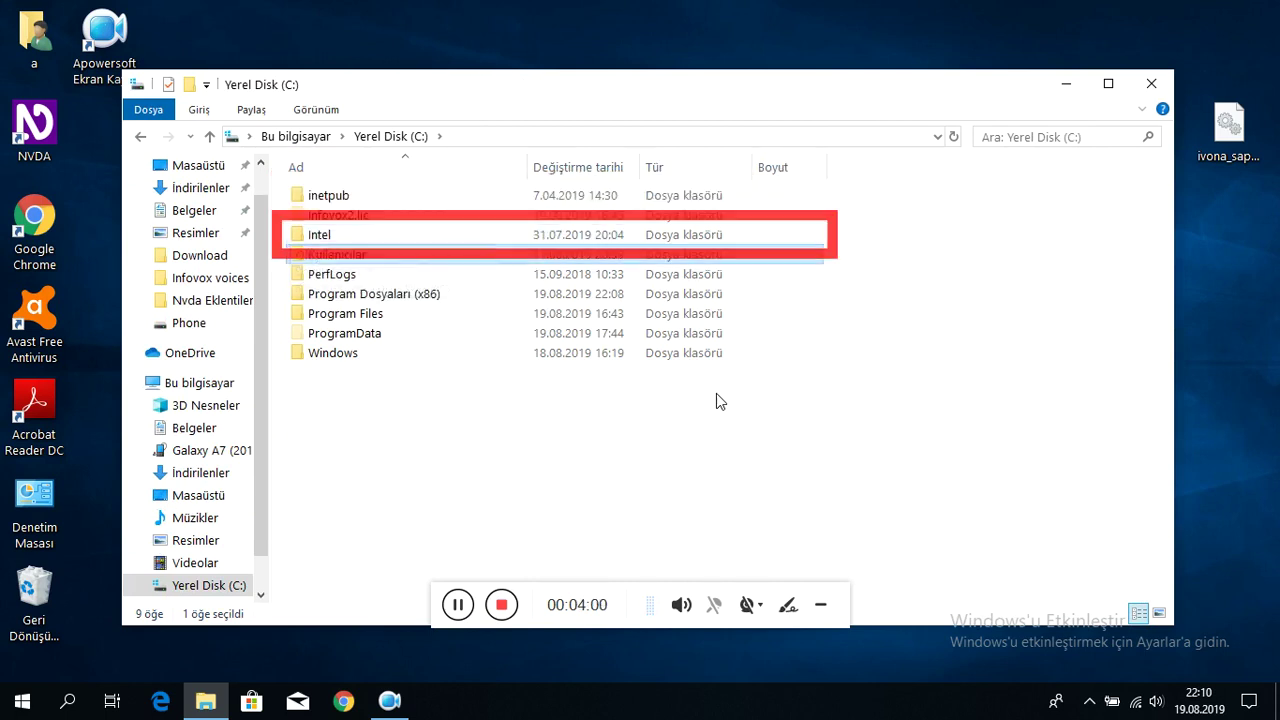
pyautogui.press('Down')
pyautogui.press('Down')
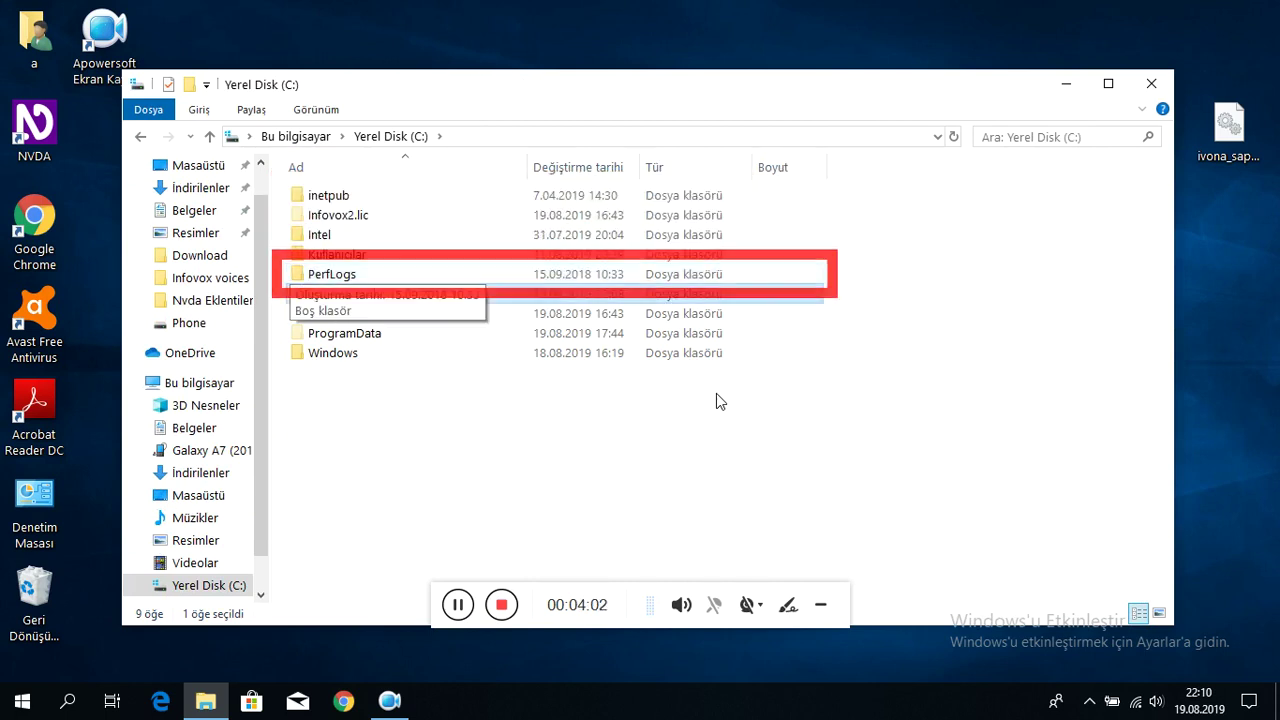
pyautogui.press('Down')
pyautogui.press('Return')
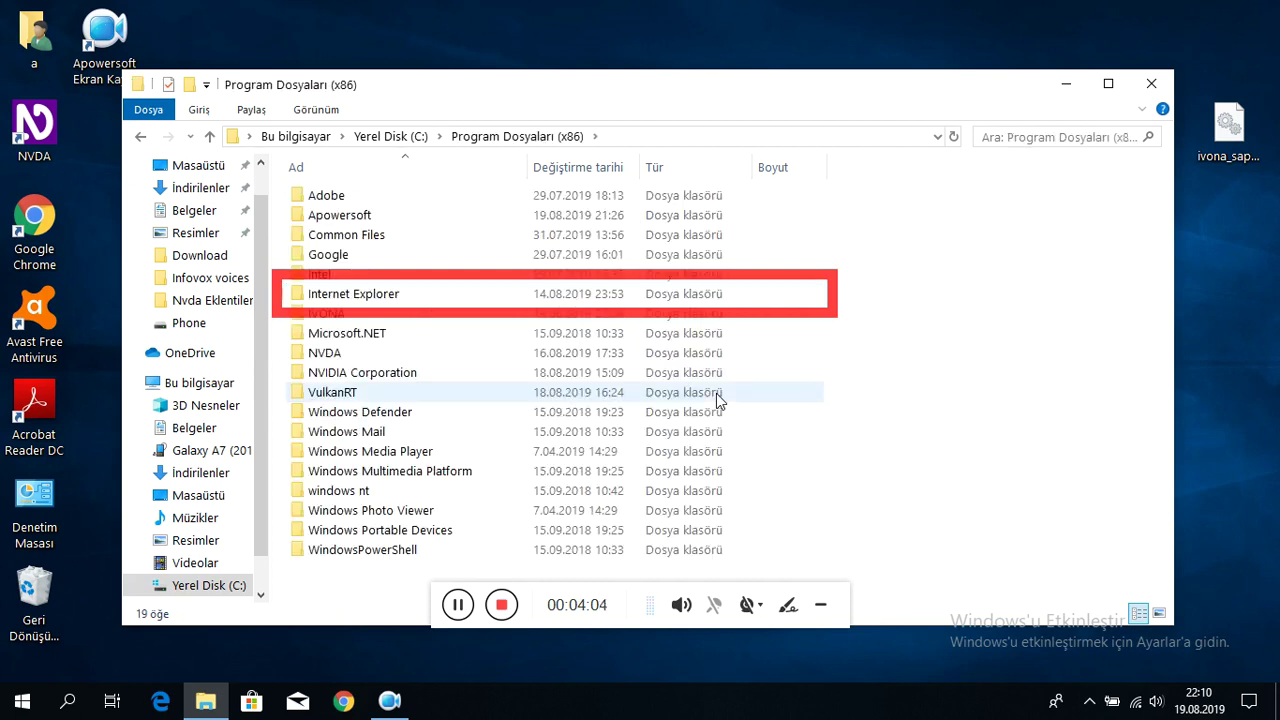
# Open the IVONA folder and its IVONA 2 Voice subfolder.
pyautogui.press('Down')
pyautogui.press('Down')
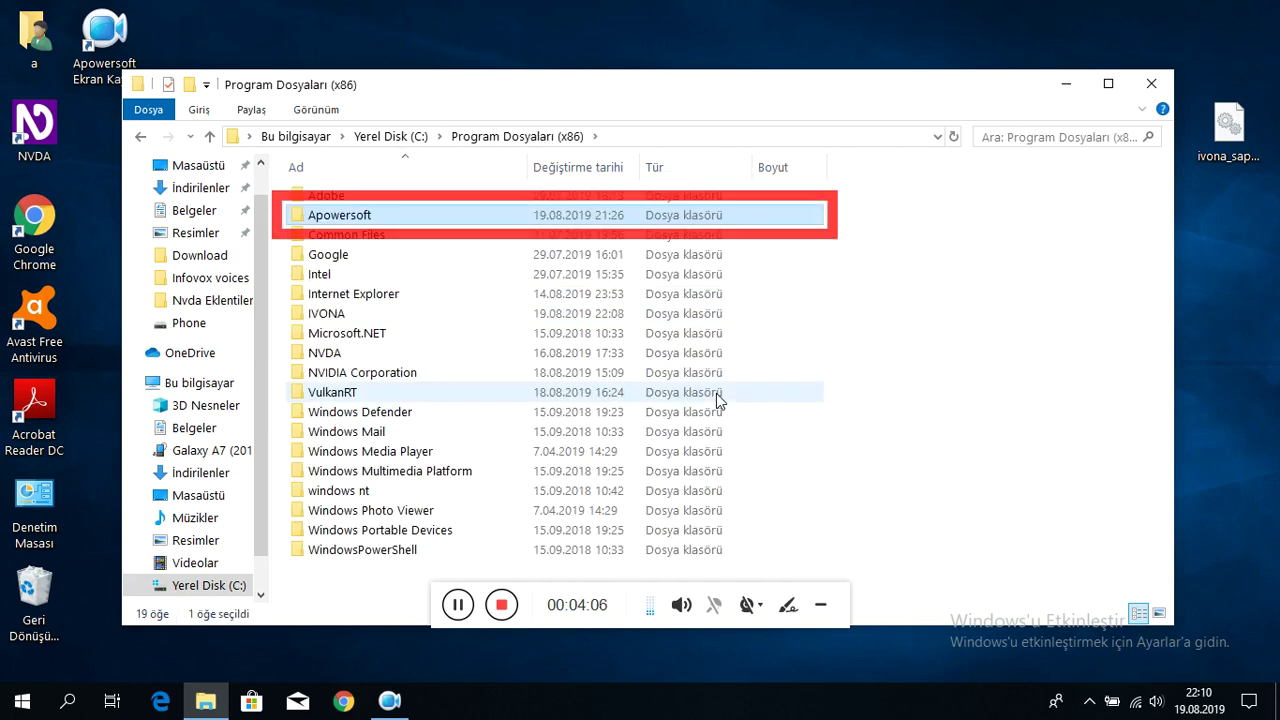
pyautogui.press('Down')
pyautogui.press('Down')
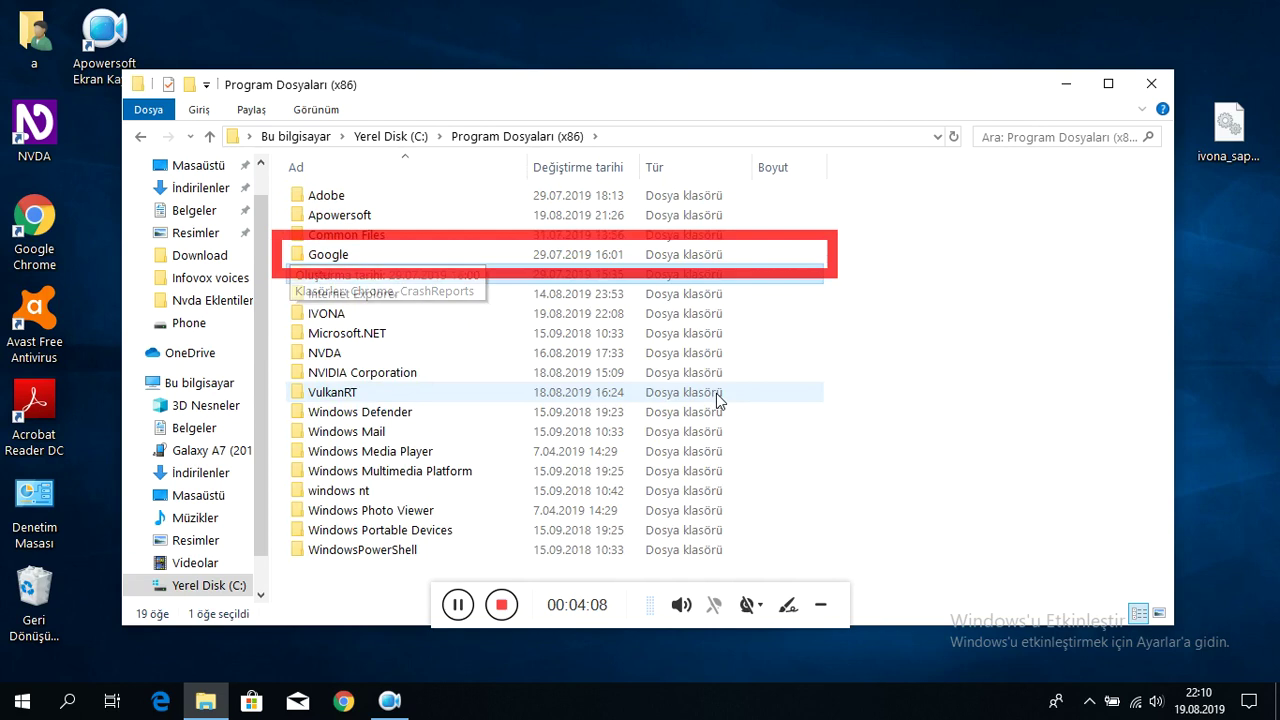
pyautogui.press('Down')
pyautogui.press('Down')
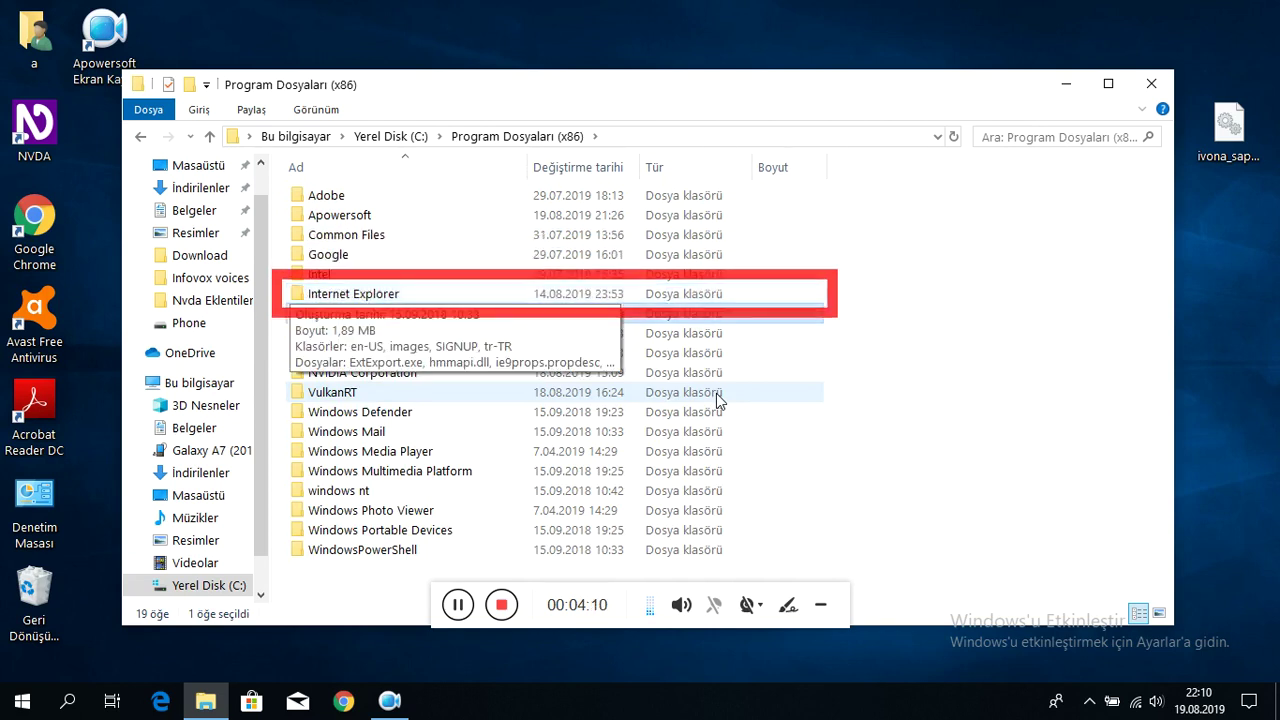
pyautogui.press('Return')
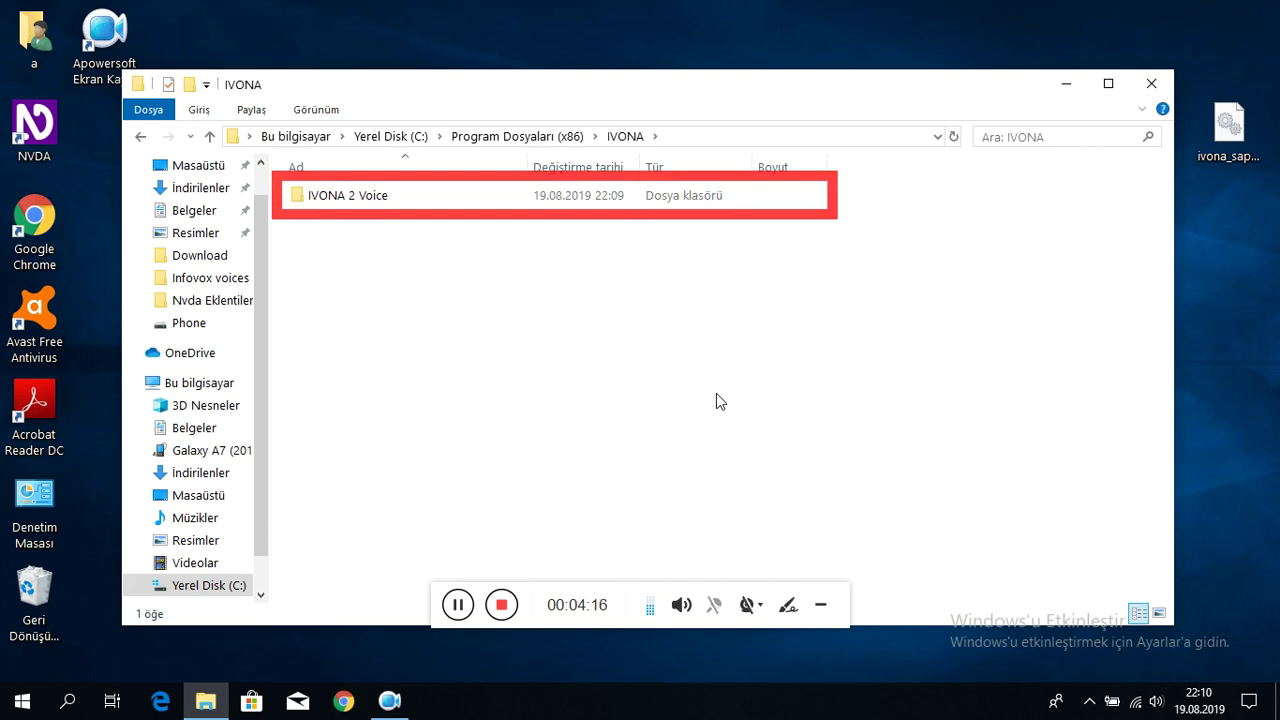
pyautogui.press('Down')
pyautogui.press('Return')
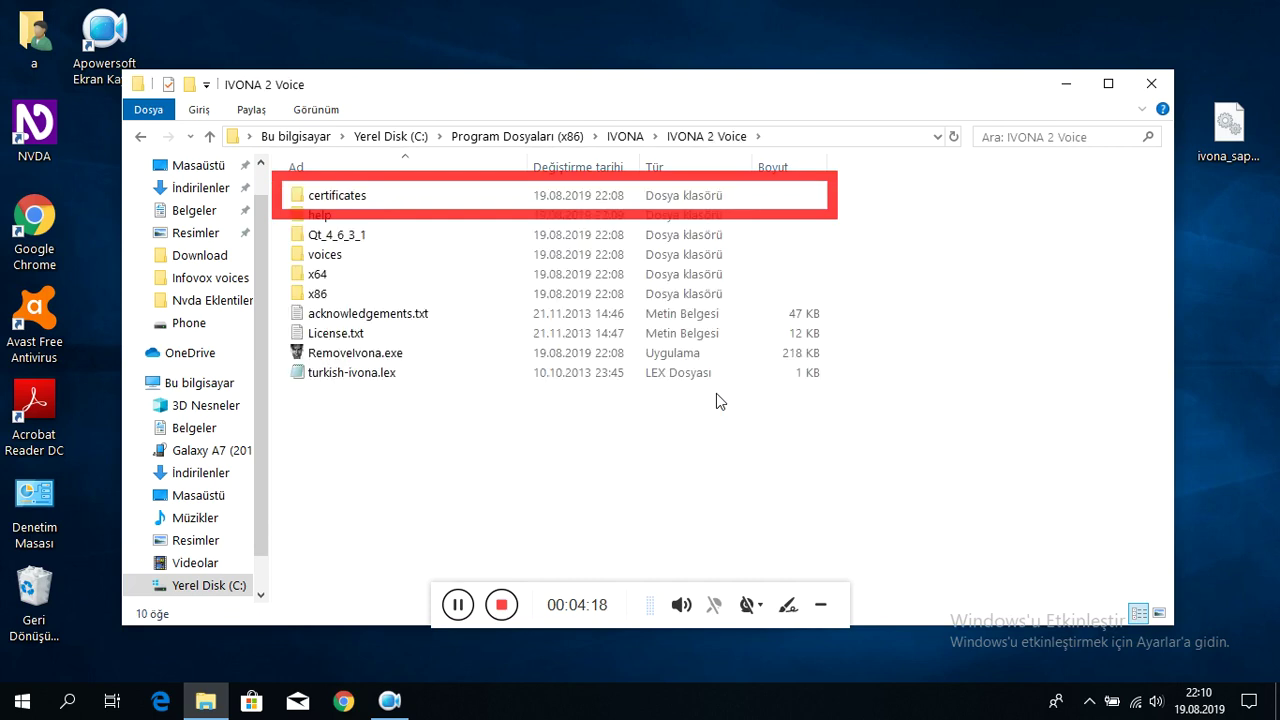
# Open the x86 folder inside the IVONA 2 Voice folder.
pyautogui.press('Down')
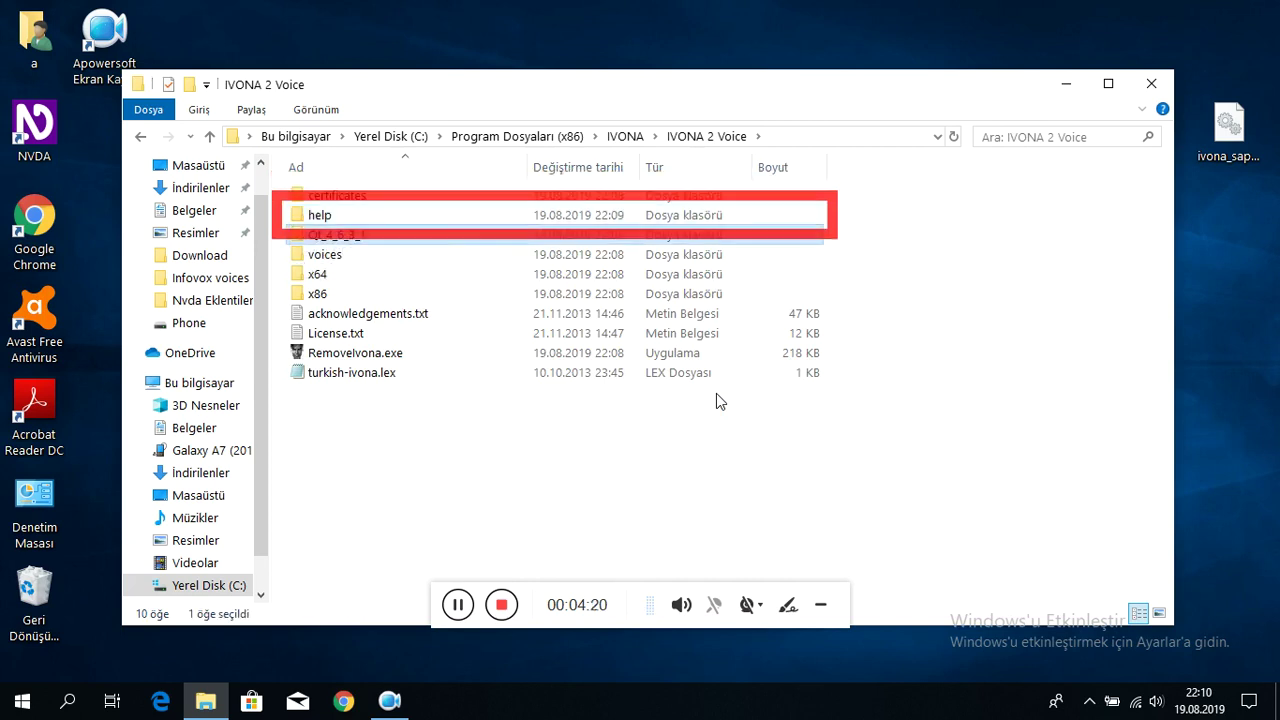
pyautogui.press('Down')
pyautogui.press('Down')
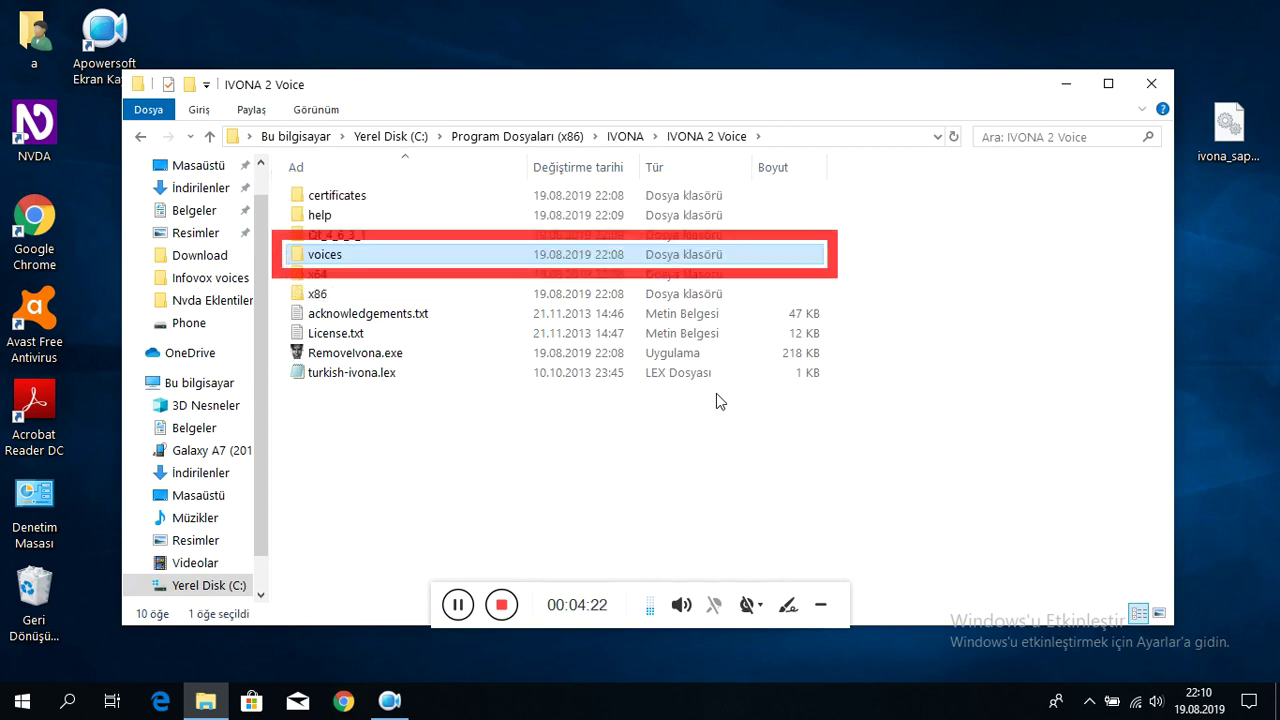
pyautogui.press('Down')
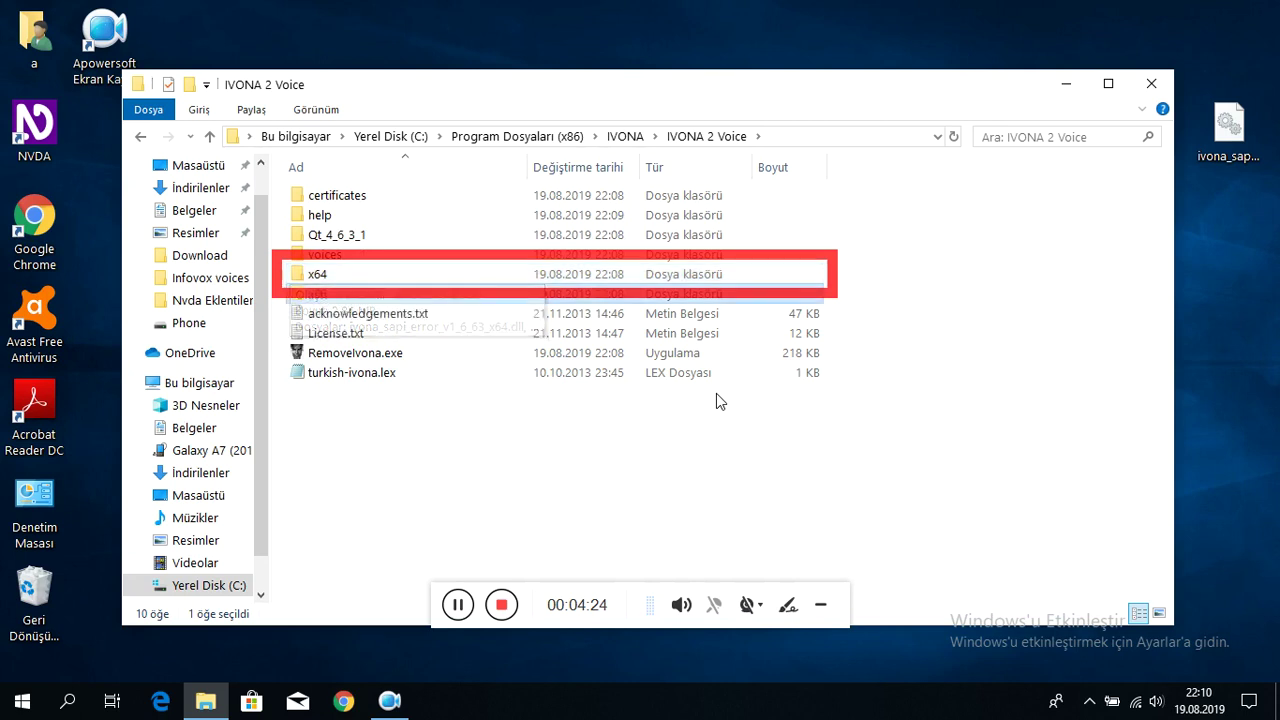
pyautogui.press('Down')
pyautogui.press('Return')
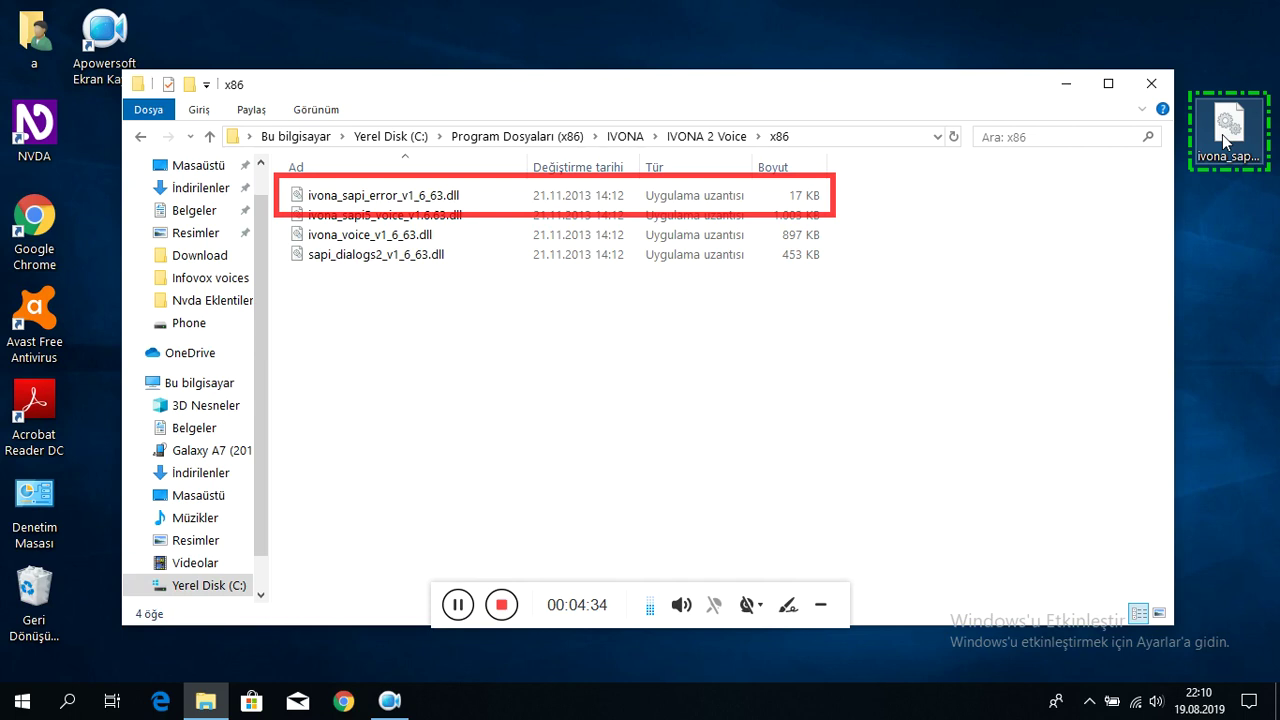
# Move the desktop's ivona_sapi5_voice_v1.6.63.dll into the x86 folder, replacing the existing file with administrator permission, and close the folder window.
pyautogui.moveTo(1222, 134); pyautogui.dragTo(921, 360)
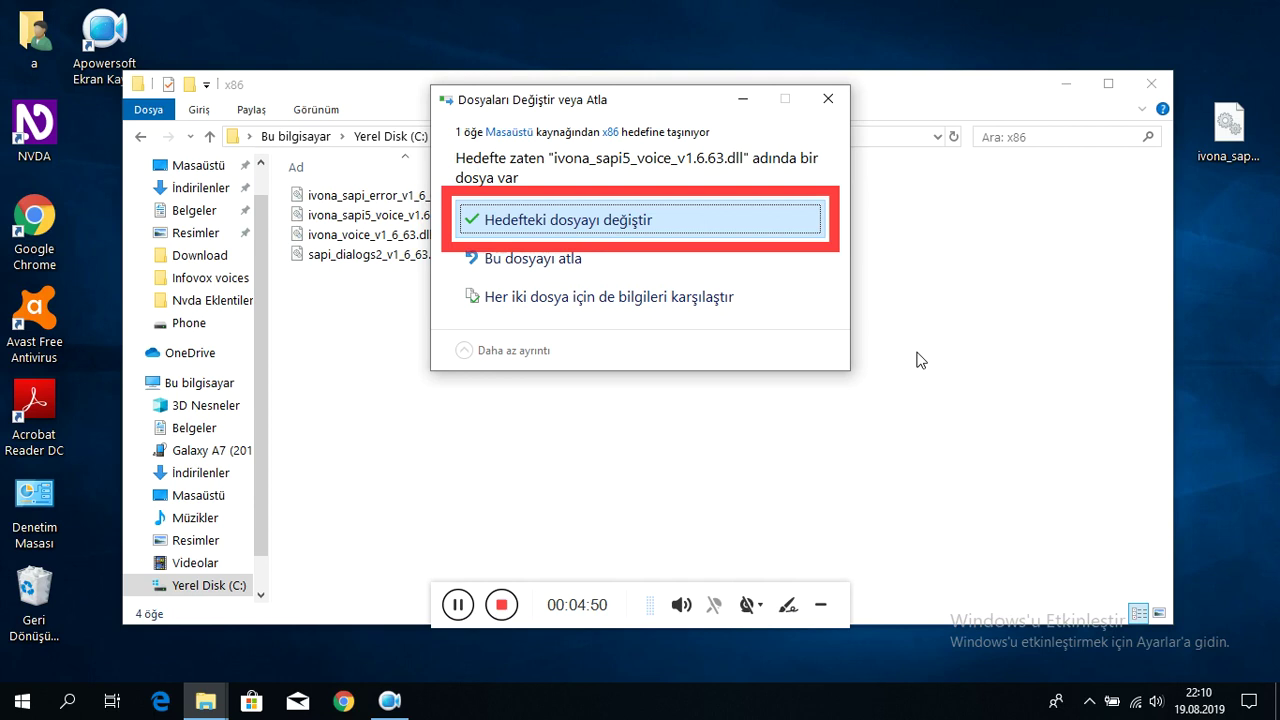
pyautogui.press('Return')
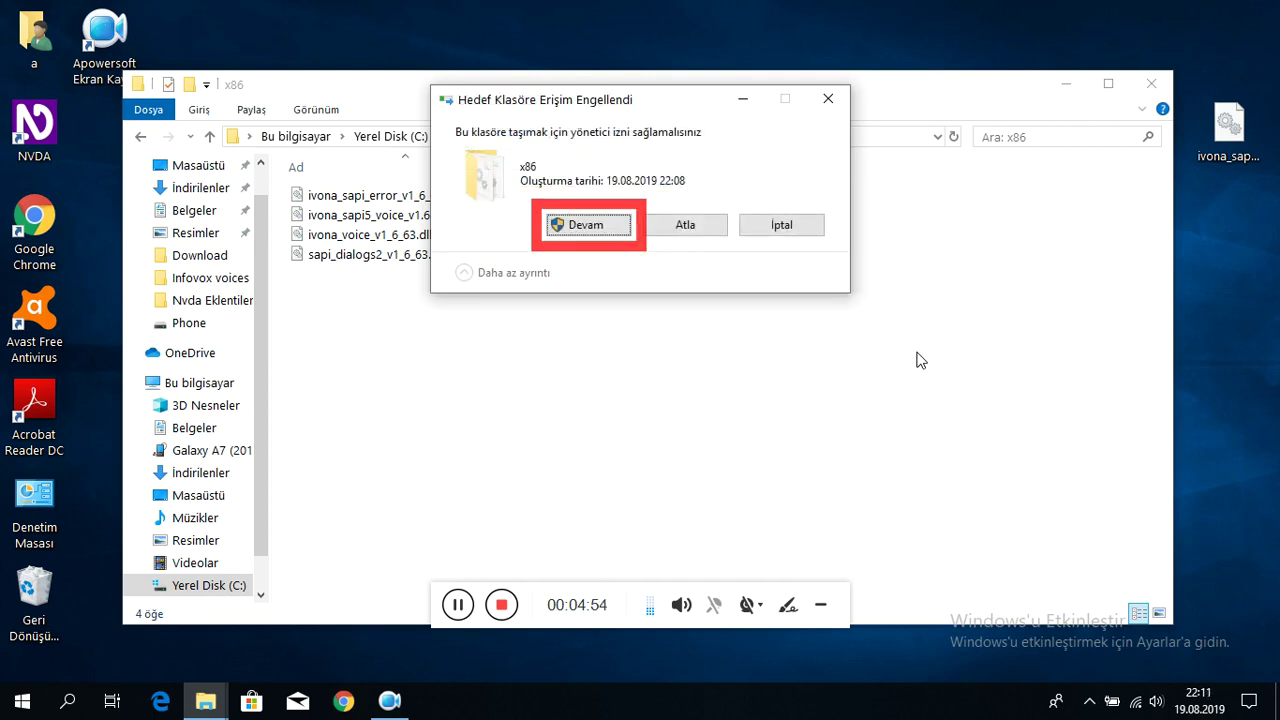
pyautogui.press('Return')
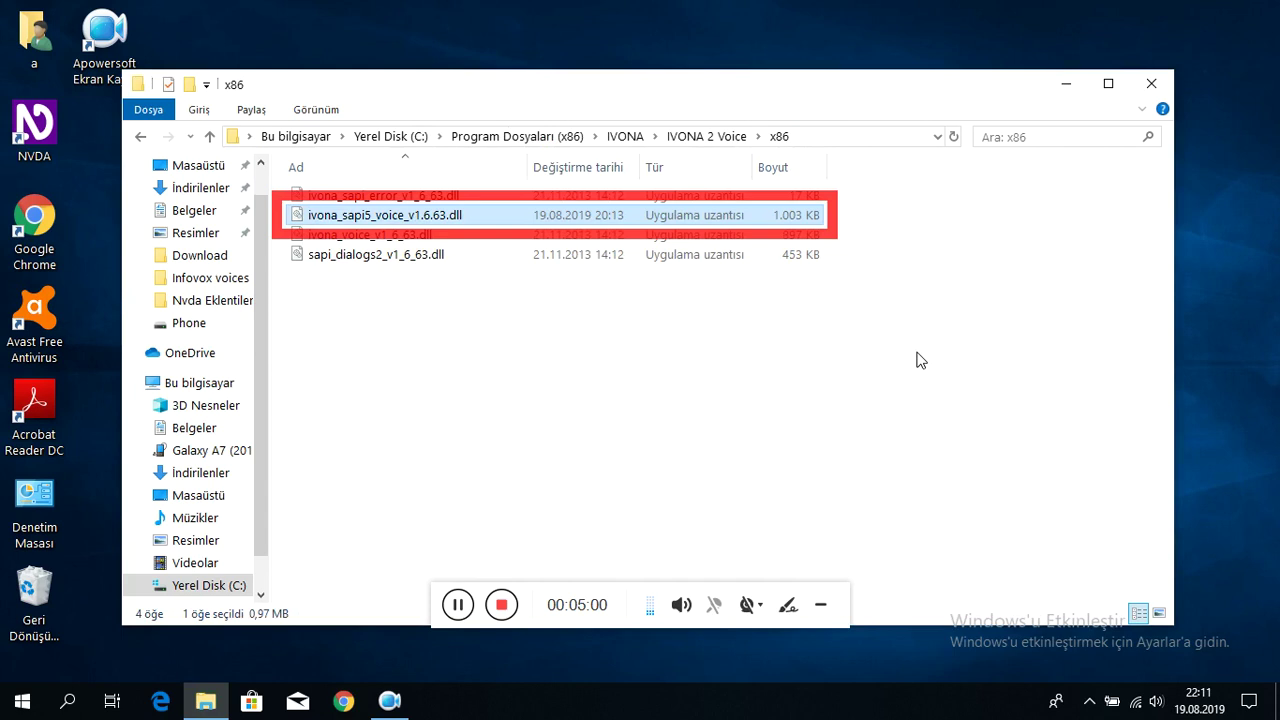
pyautogui.hotkey('alt', 'F4')
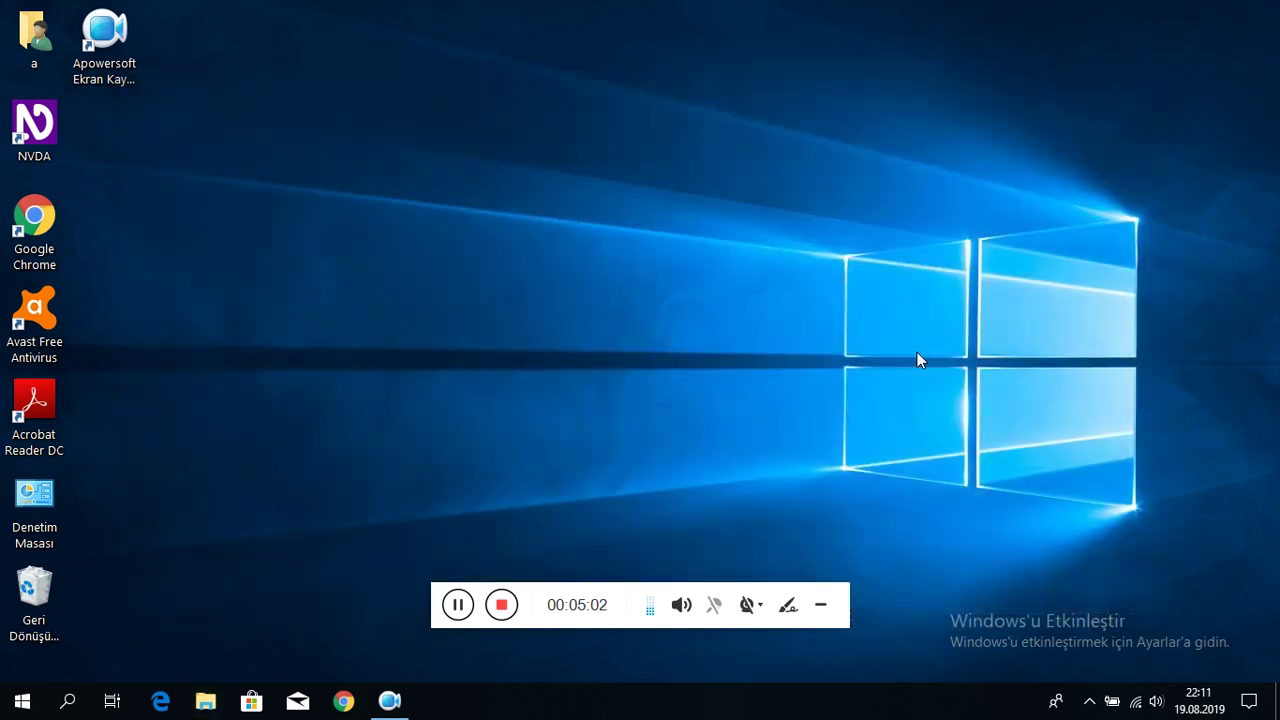
# Open the NVDA settings and show the Konuşma category.
pyautogui.press('Insert+n')
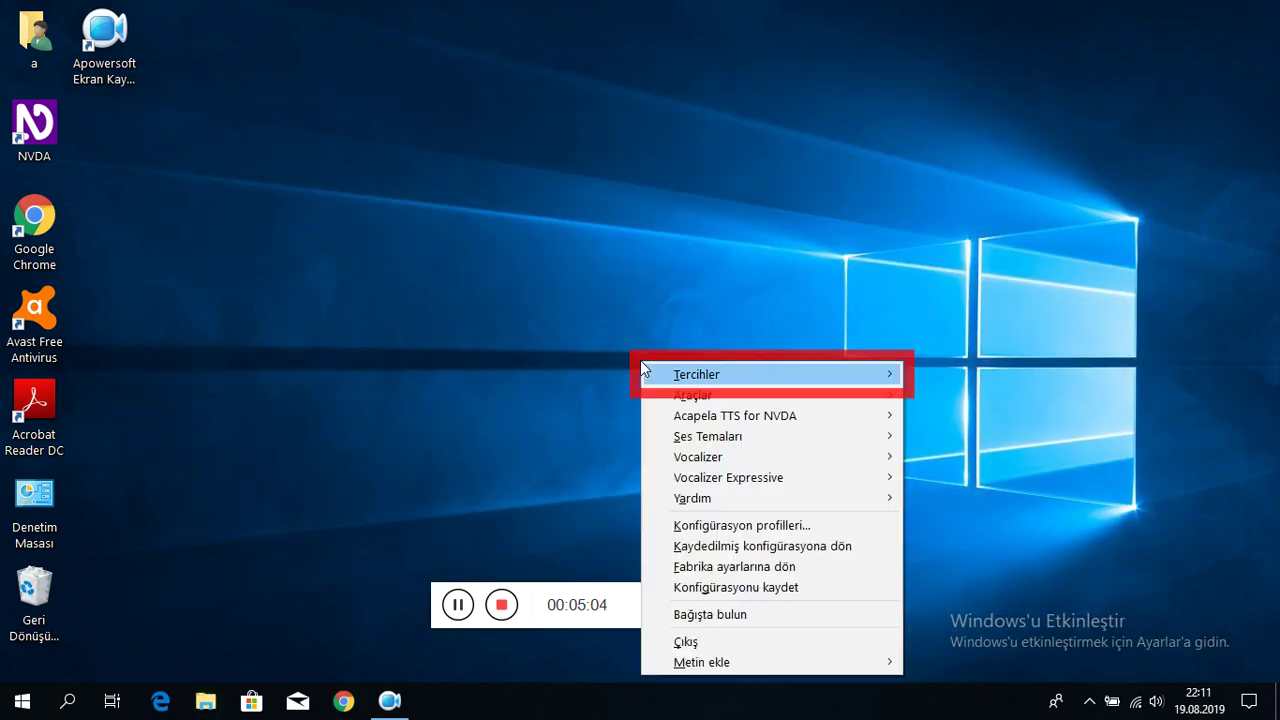
pyautogui.press('Right')
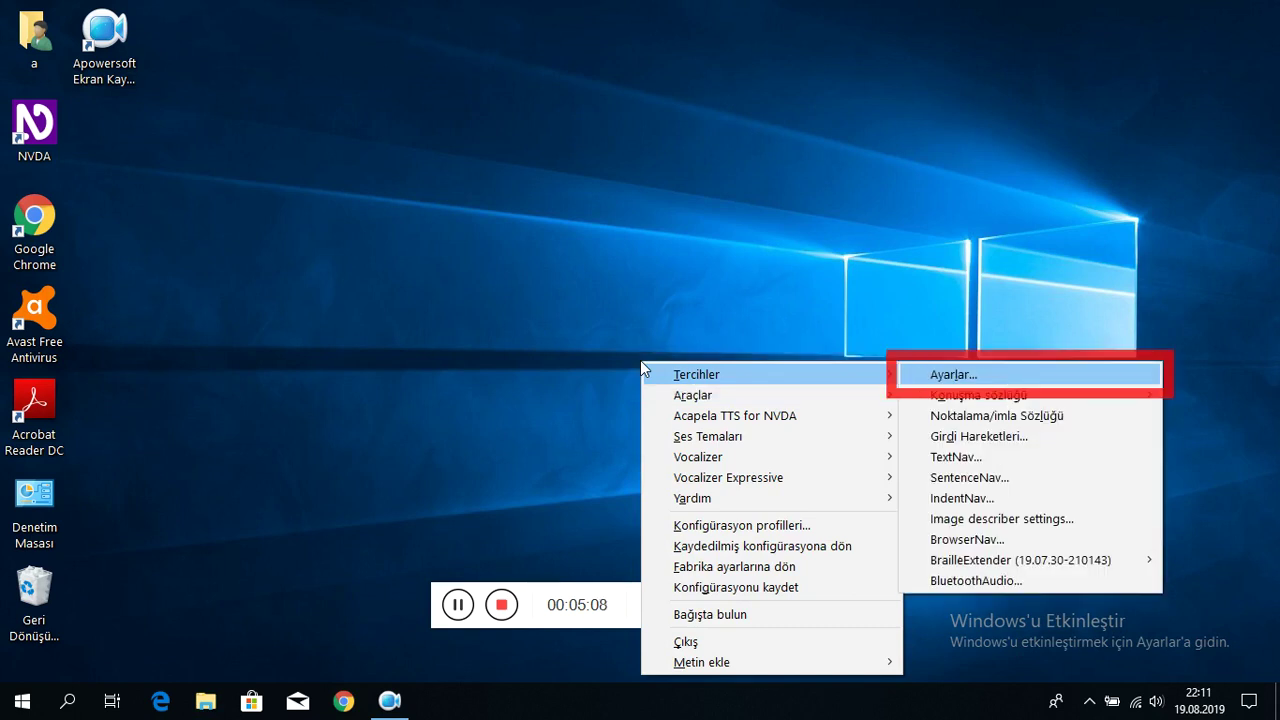
pyautogui.press('Return')
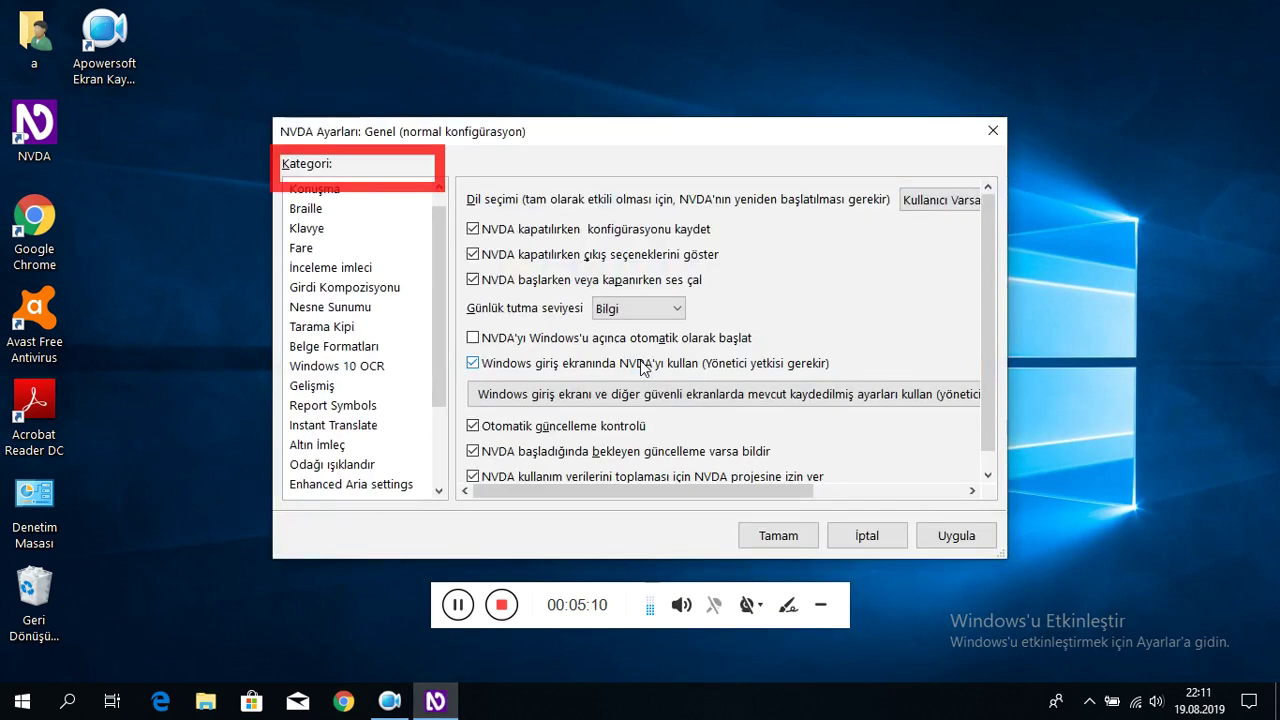
pyautogui.press('Down')
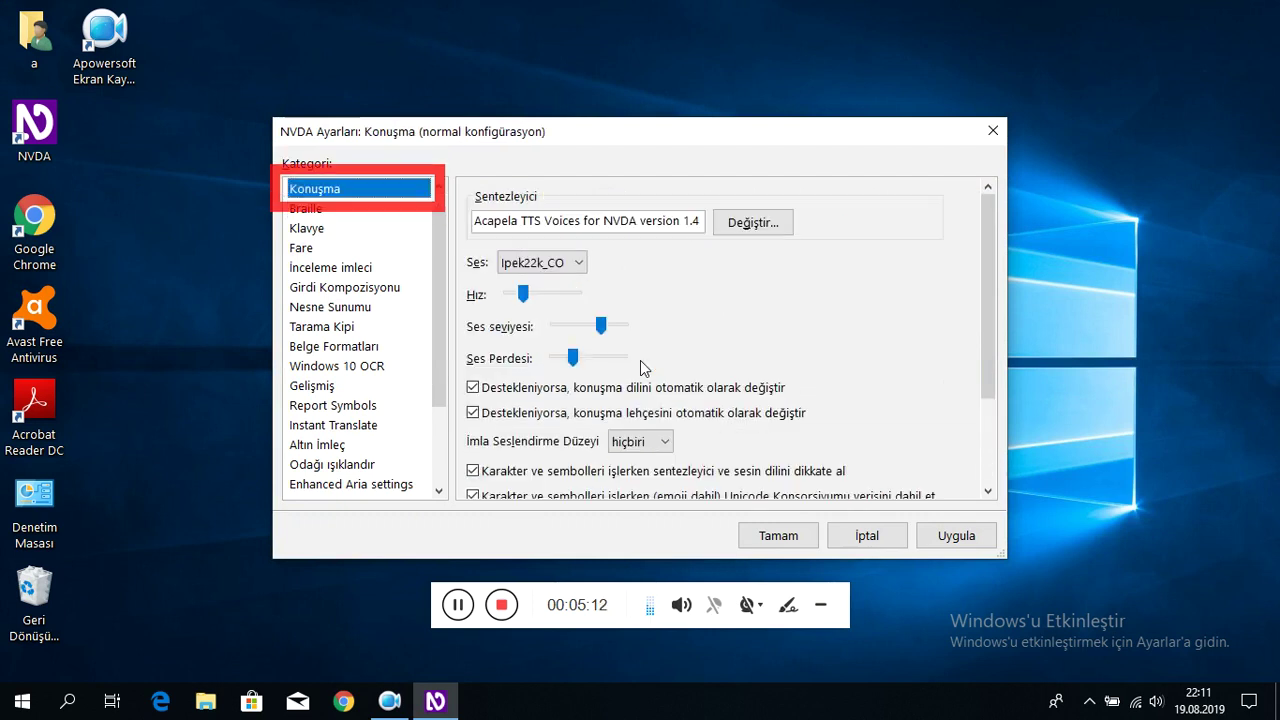
# Open the synthesizer selection dialog from the Konuşma settings.
pyautogui.press('Tab')
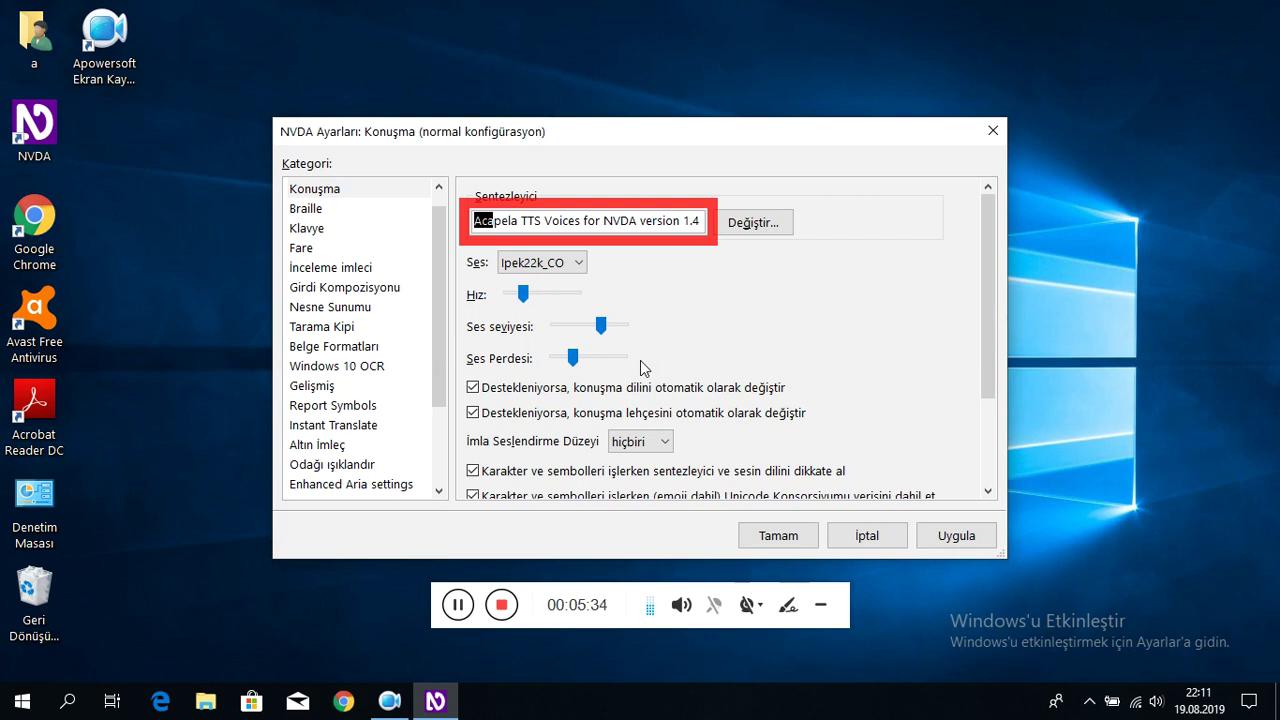
pyautogui.press('Tab')
pyautogui.press('Return')
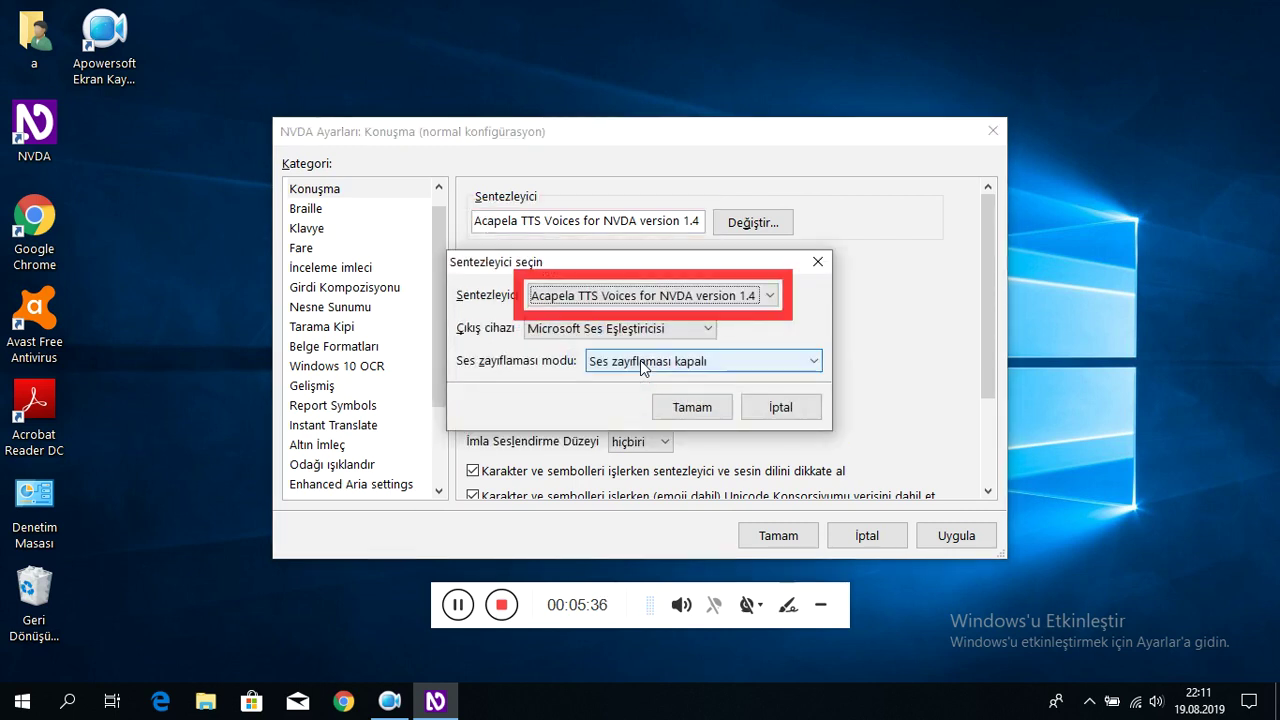
# Try to switch the synthesizer to Microsoft Speech API version 4.
pyautogui.press('Down')
pyautogui.press('Down')
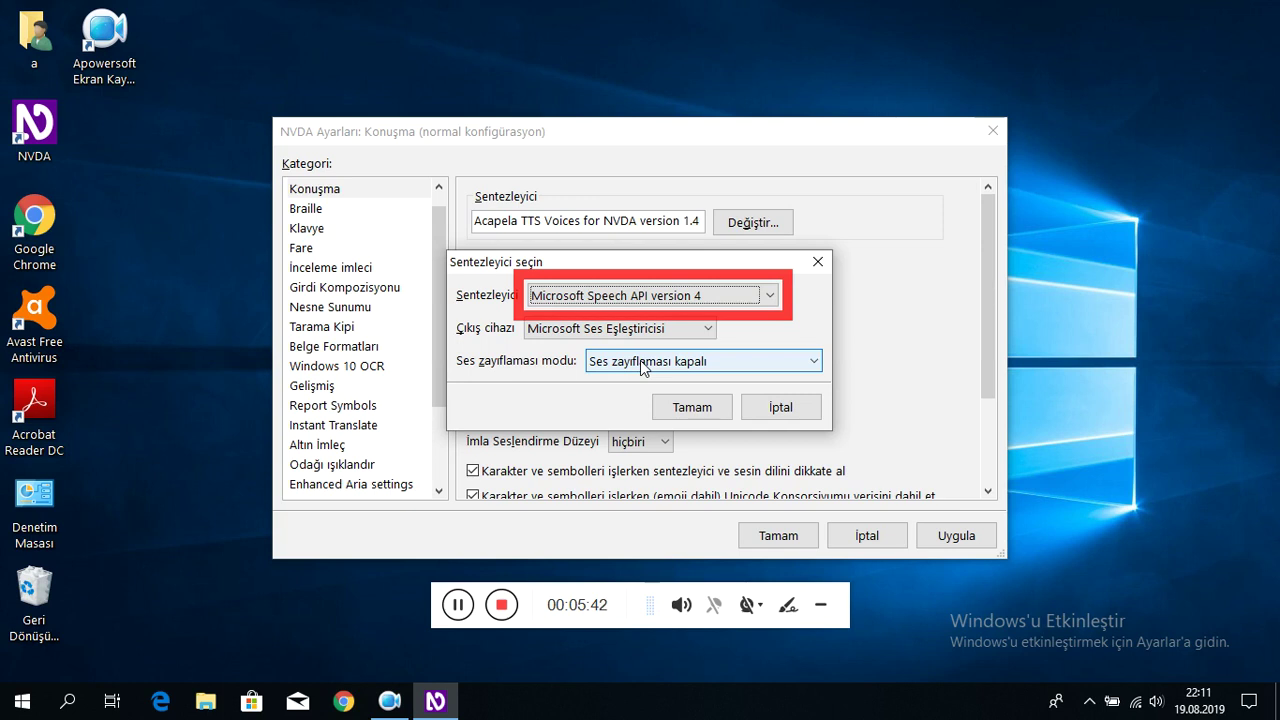
pyautogui.press('Return')
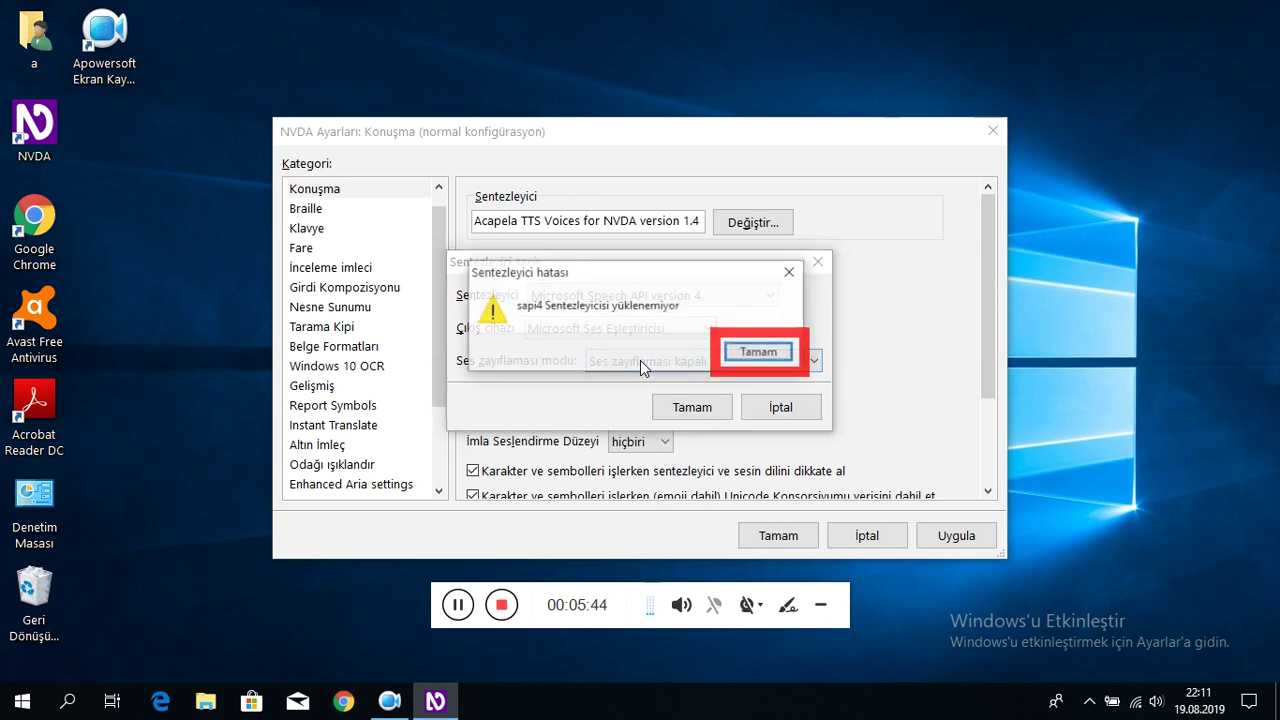
pyautogui.press('Return')
# Set the synthesizer to Microsoft Speech API version 5 and choose the voice IVONA 2 Filiz - Turkish female voice [22kHz].
pyautogui.press('Down')
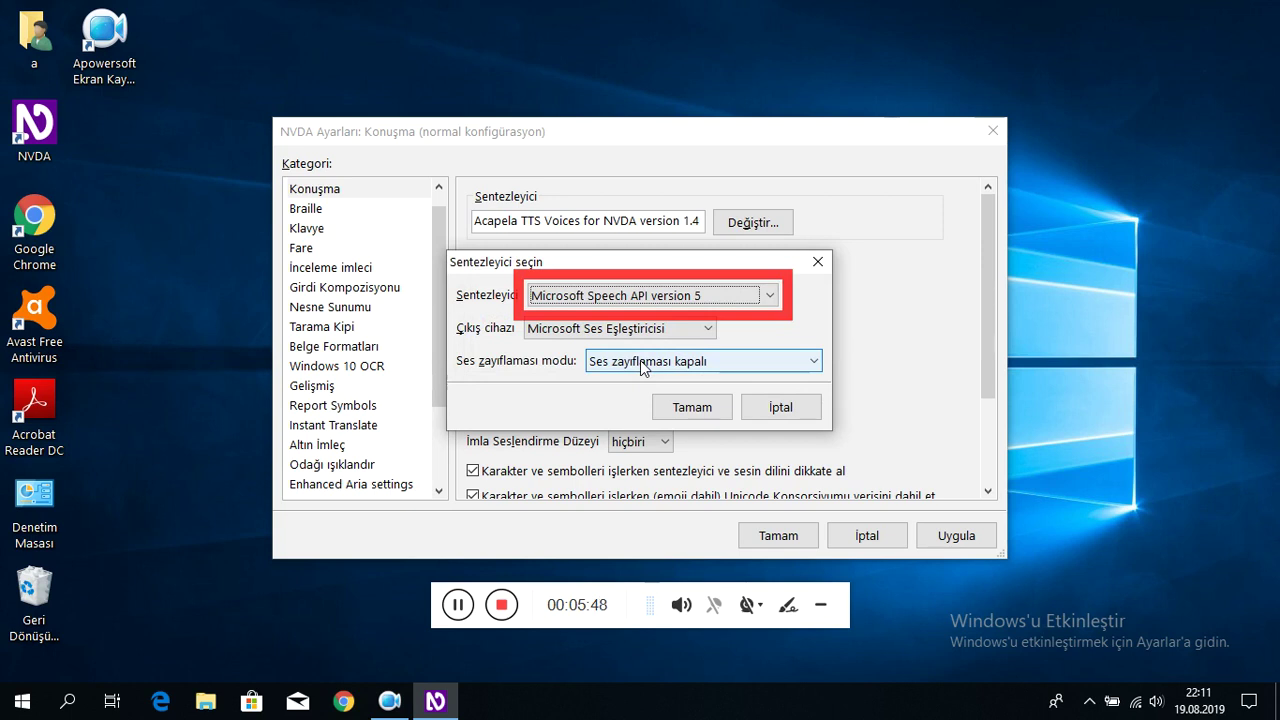
pyautogui.press('Return')
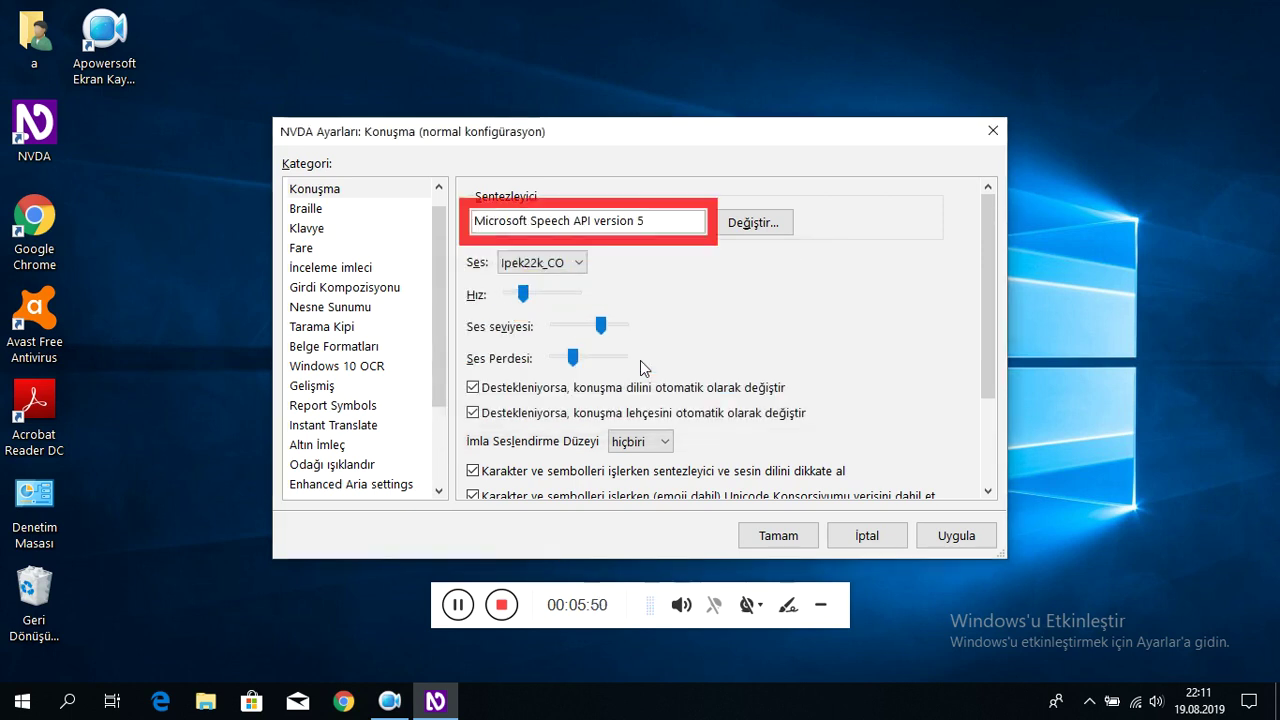
pyautogui.press('Tab')
pyautogui.press('Down')
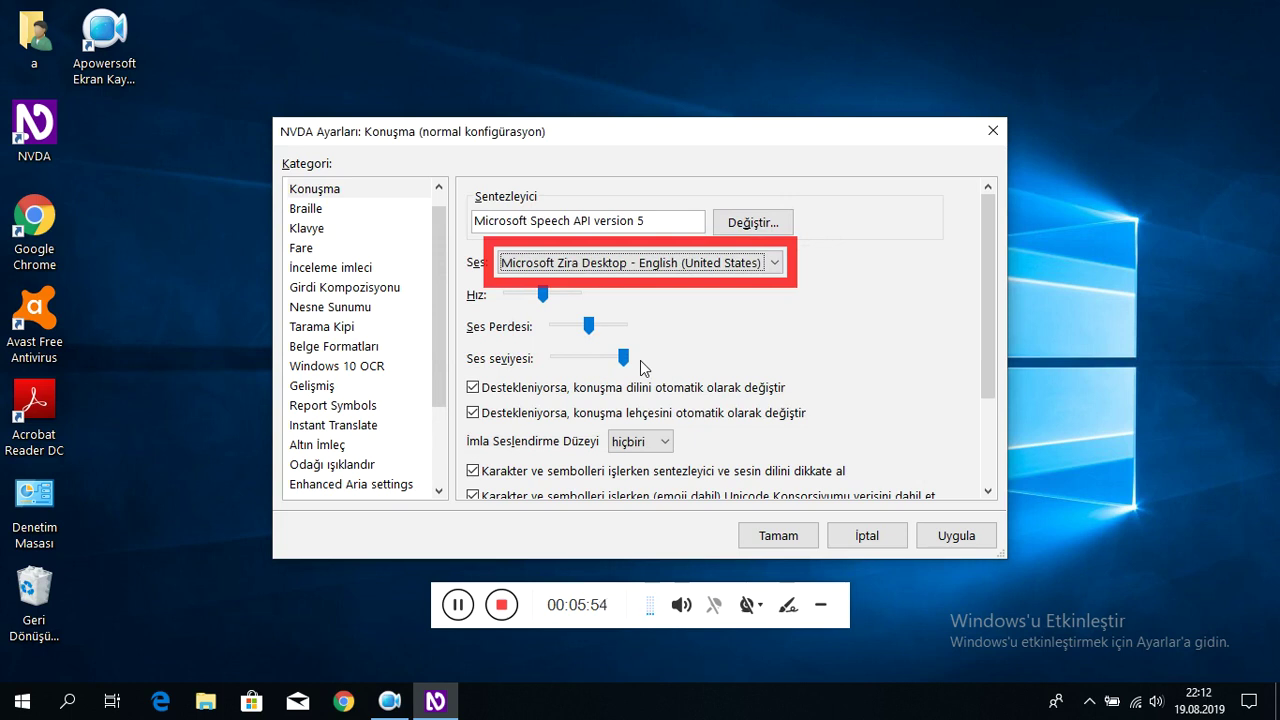
pyautogui.press('Up')
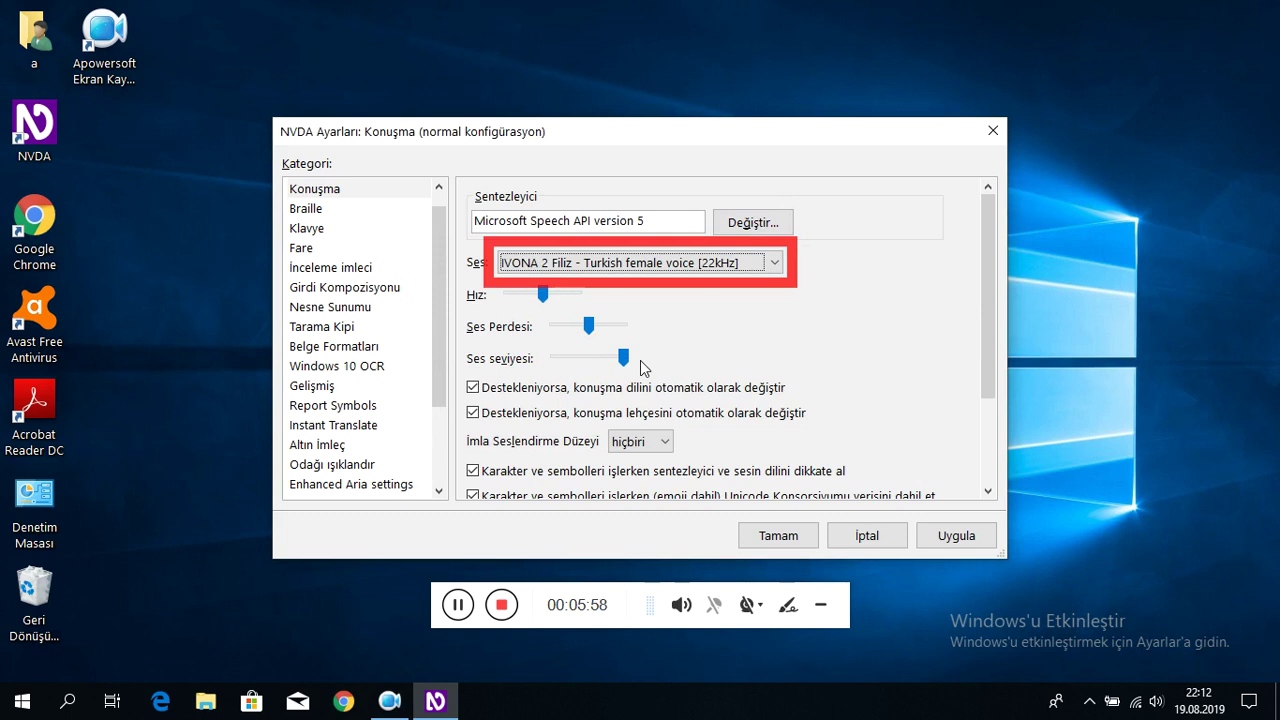
# Review the remaining Konuşma options, from speed, pitch and volume through the language, symbol, capital-letter and spelling settings.
pyautogui.press('Tab')
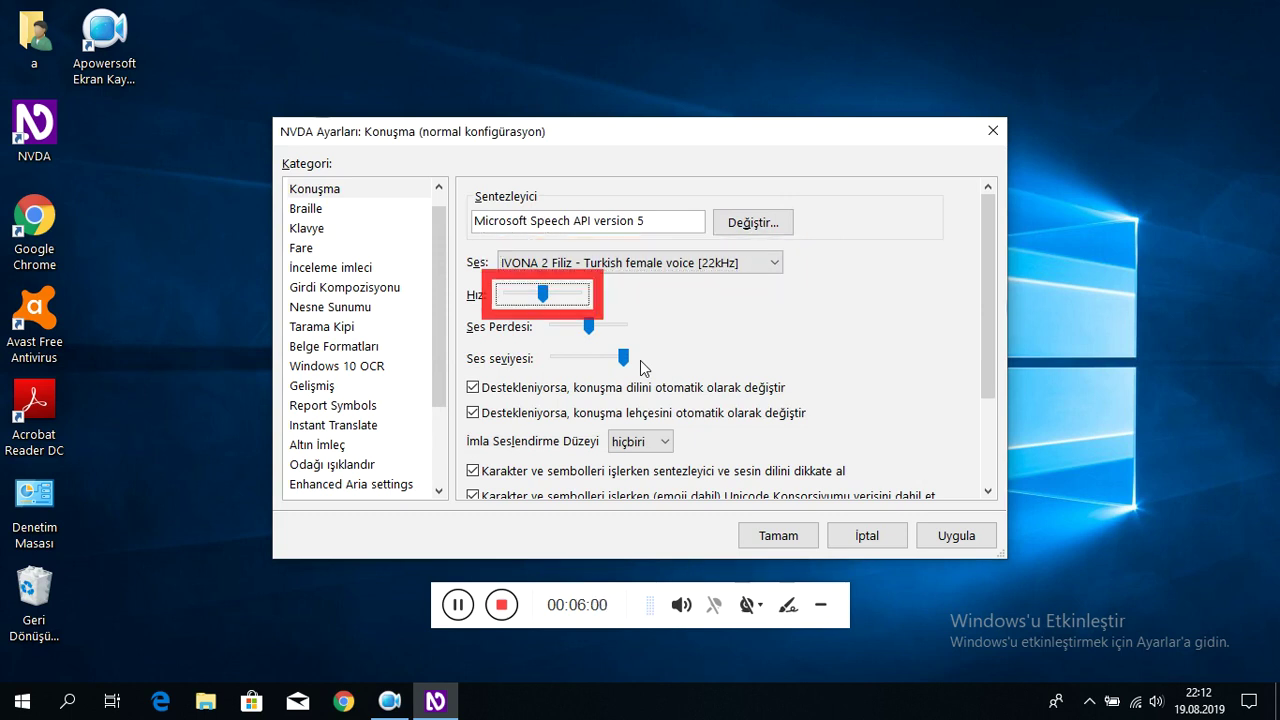
pyautogui.press('Tab')
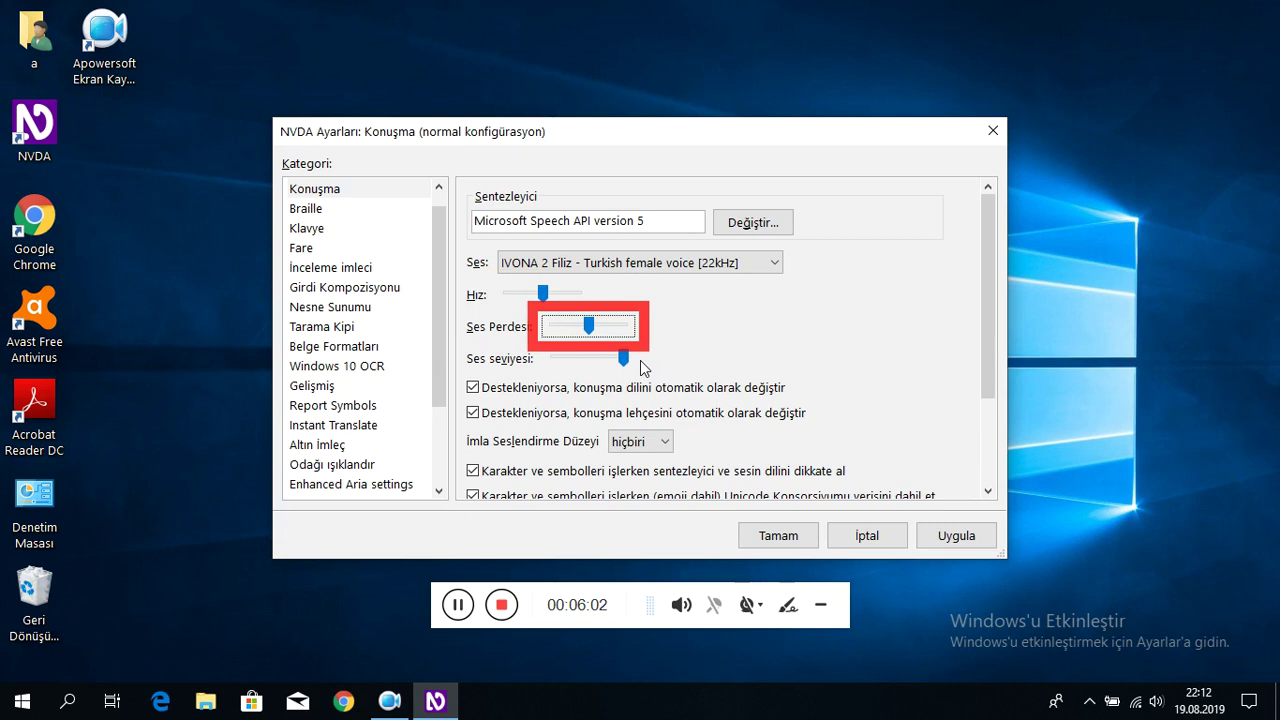
pyautogui.press('Tab')
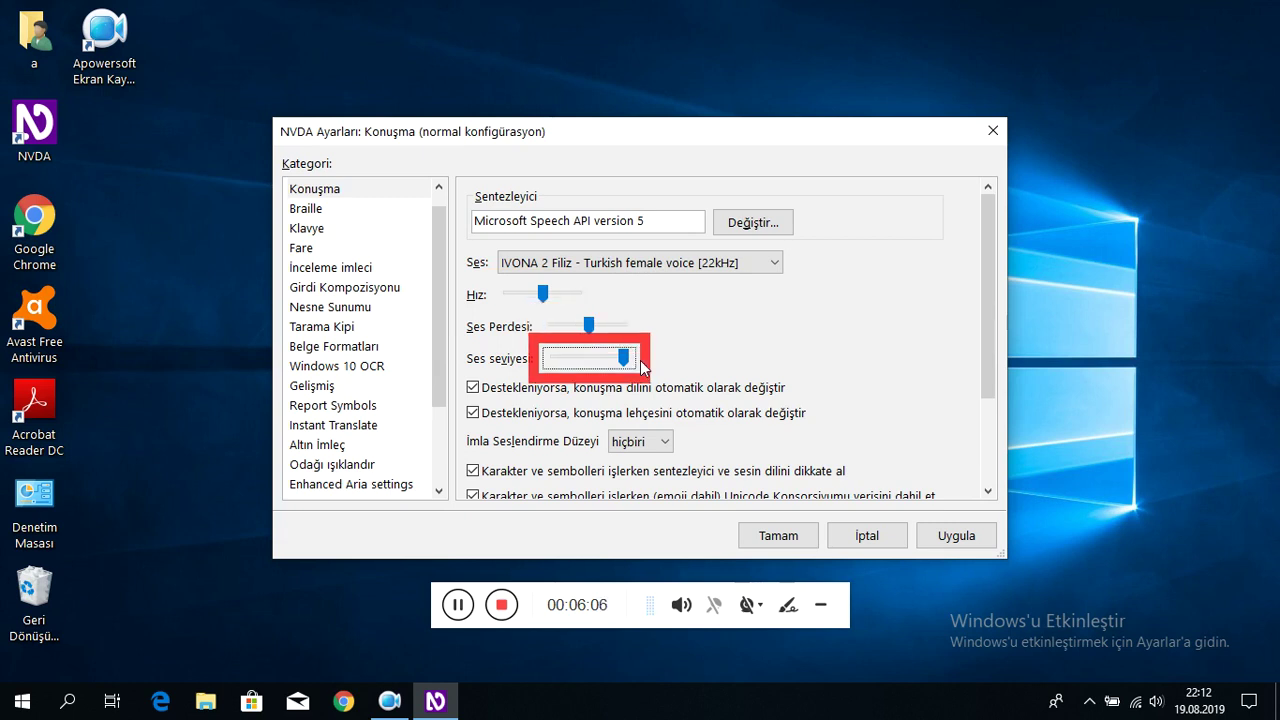
pyautogui.press('Tab')
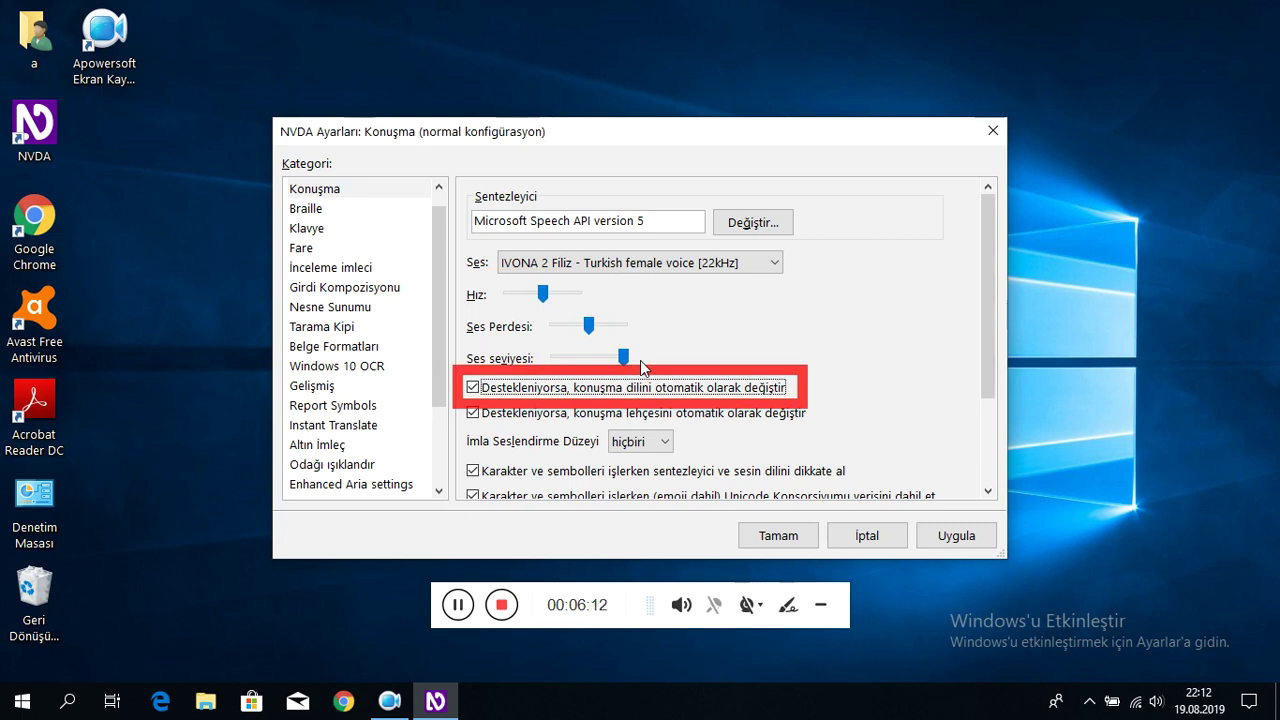
pyautogui.press('Tab')
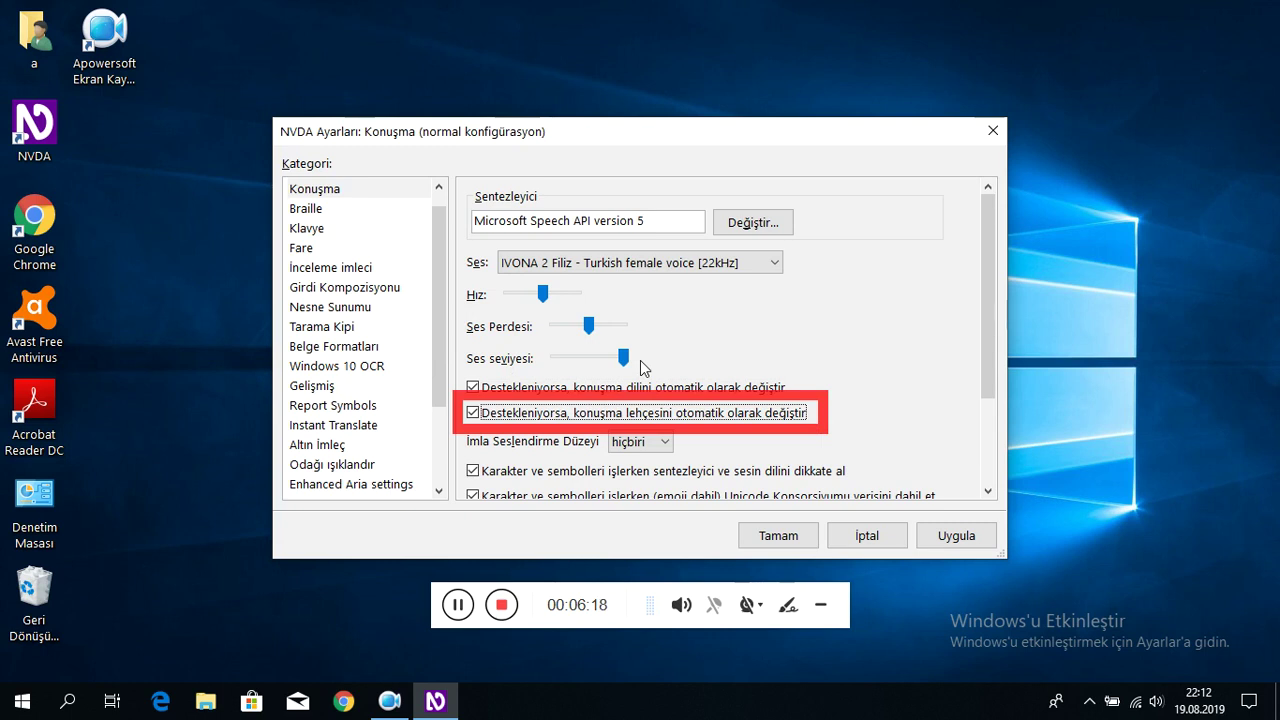
pyautogui.press('Tab')
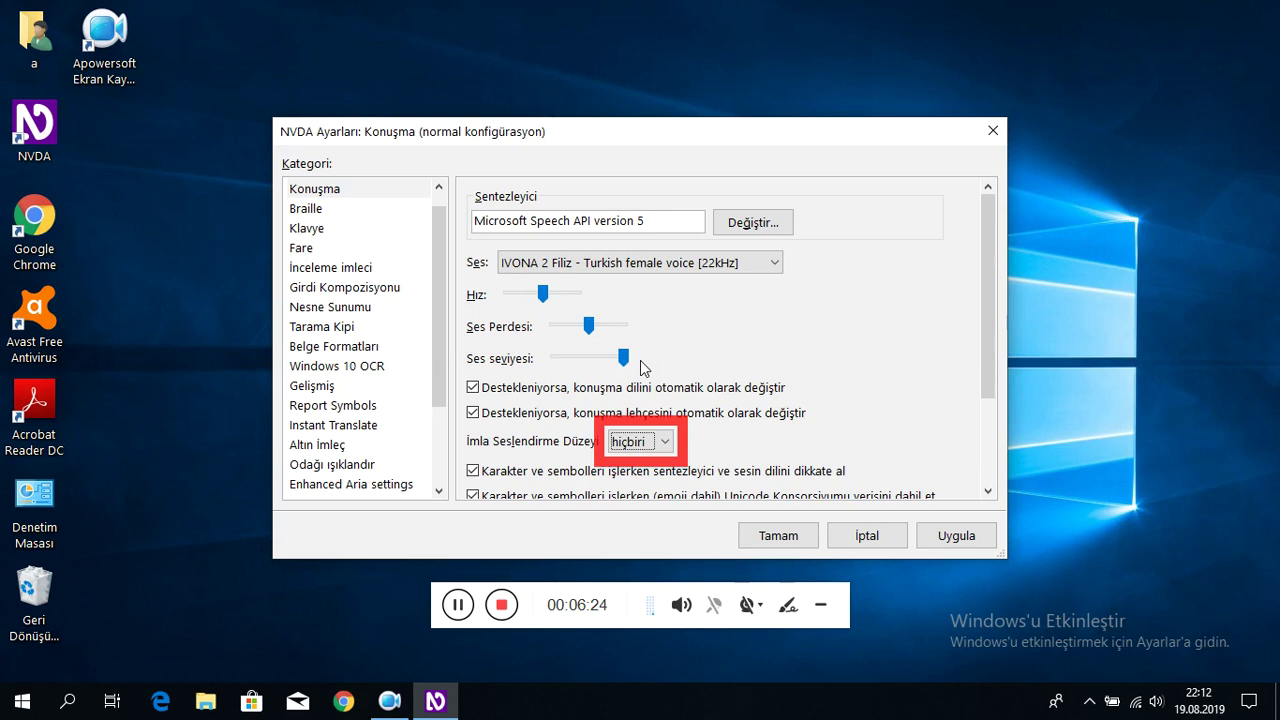
pyautogui.press('Tab')
pyautogui.press('Tab')
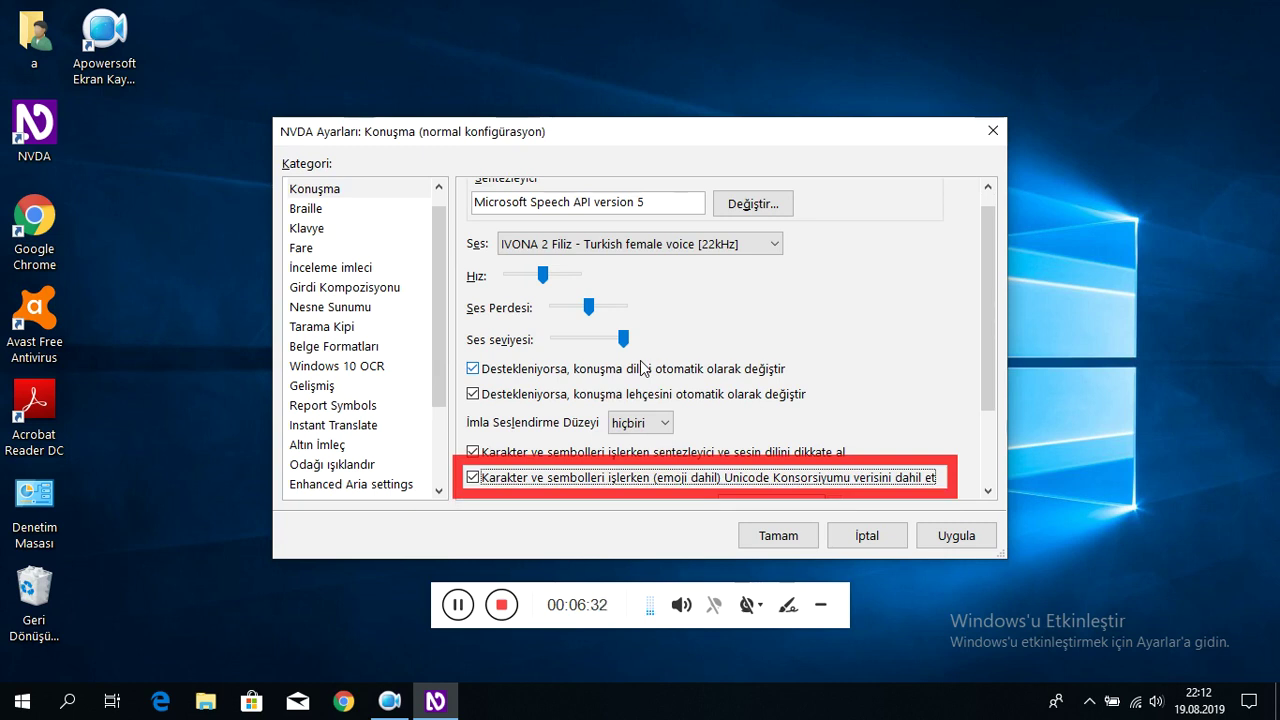
pyautogui.press('Tab')
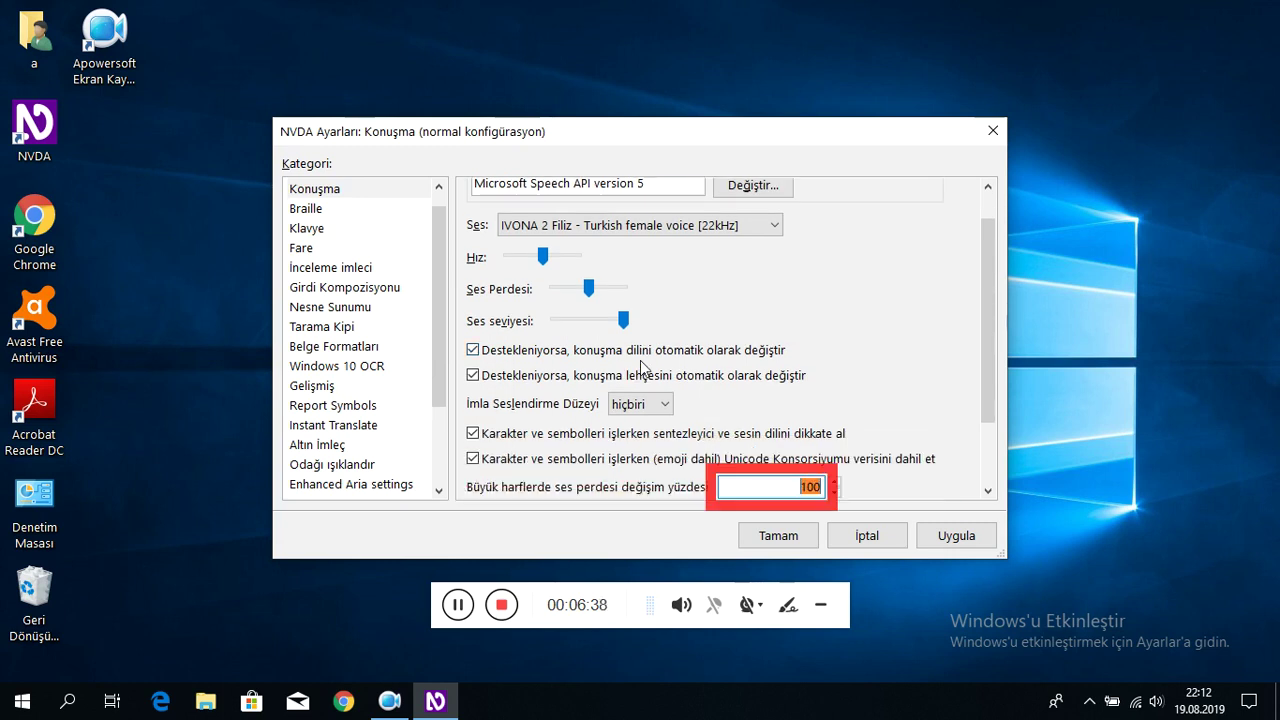
pyautogui.press('Tab')
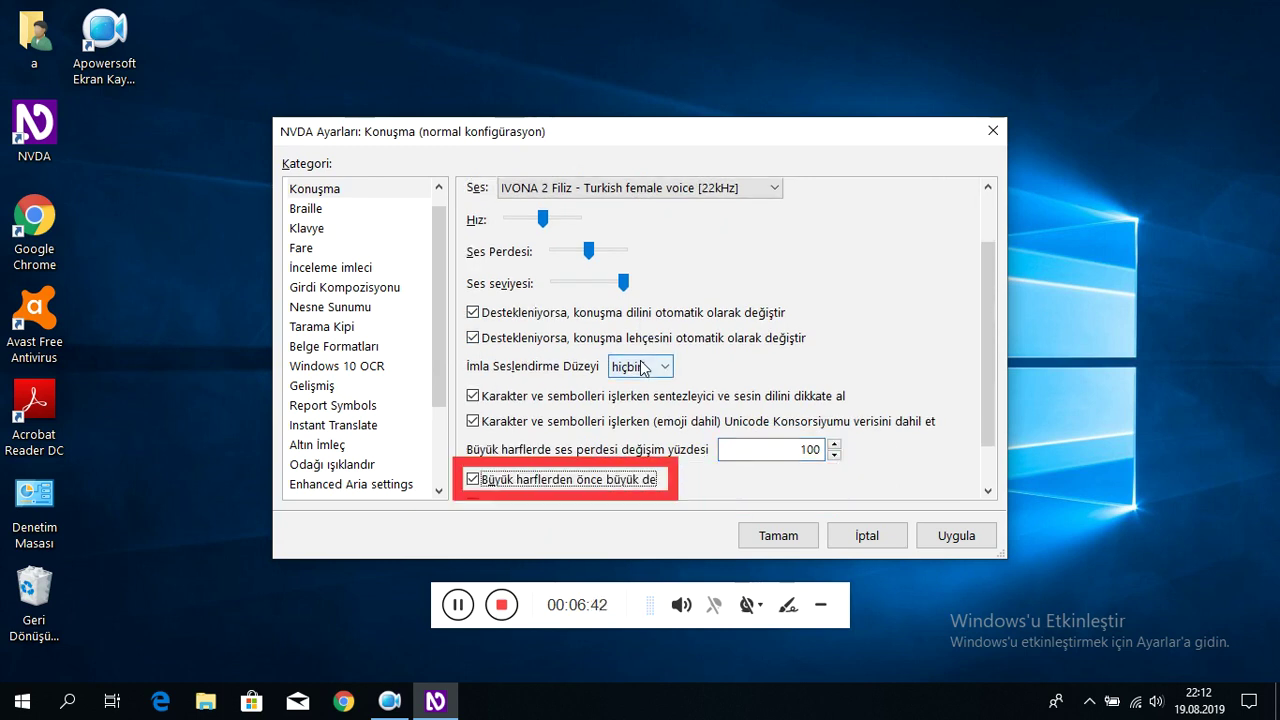
pyautogui.press('Tab')
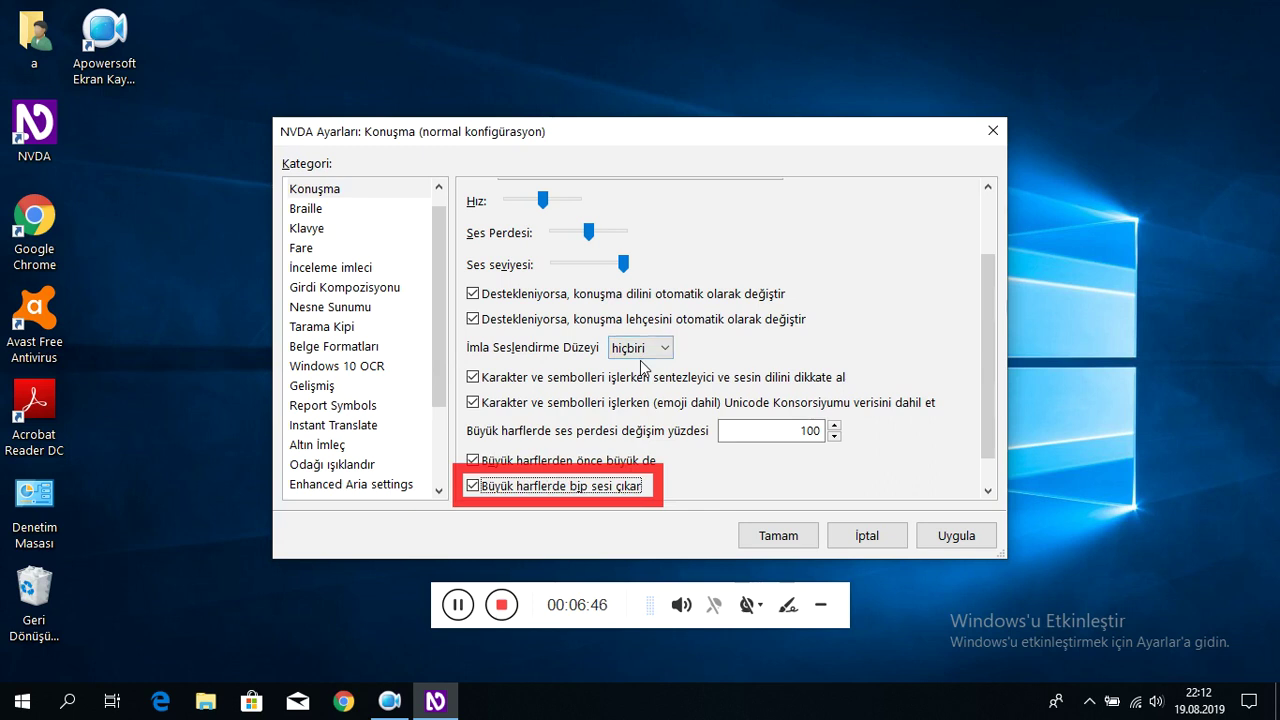
pyautogui.press('Tab')
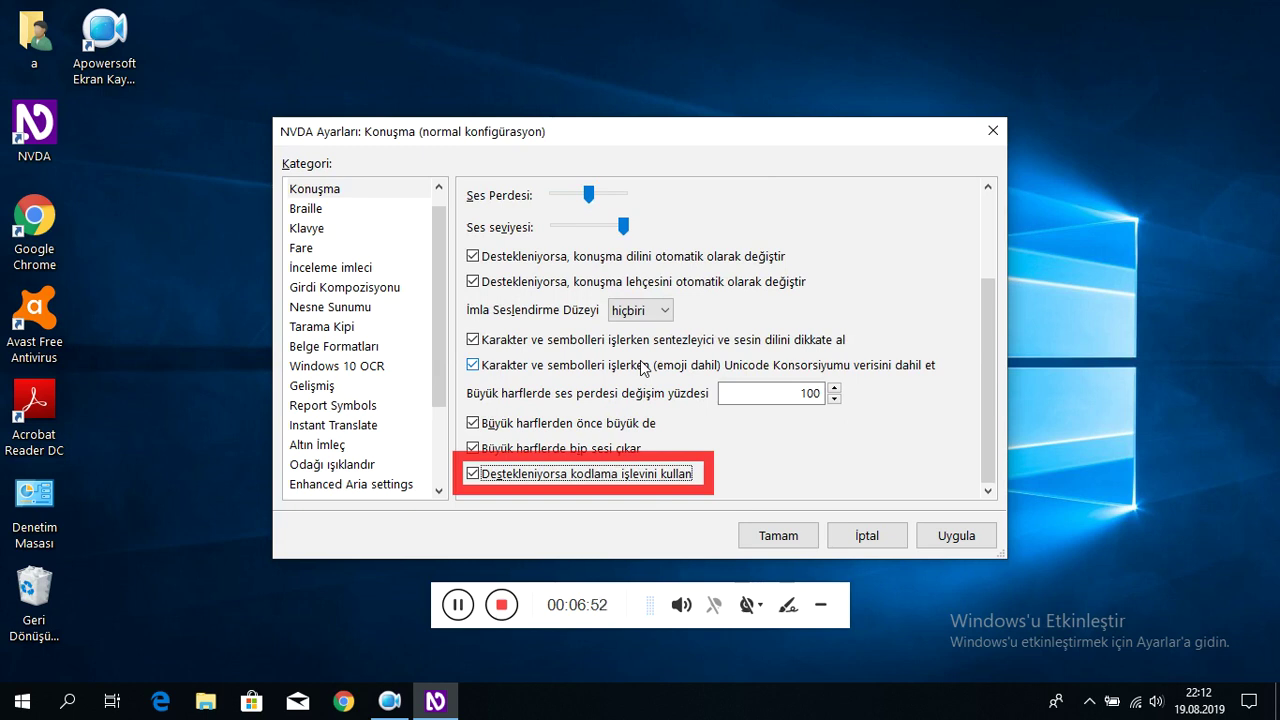
# Confirm the speech settings and close the NVDA settings window.
pyautogui.press('Tab')
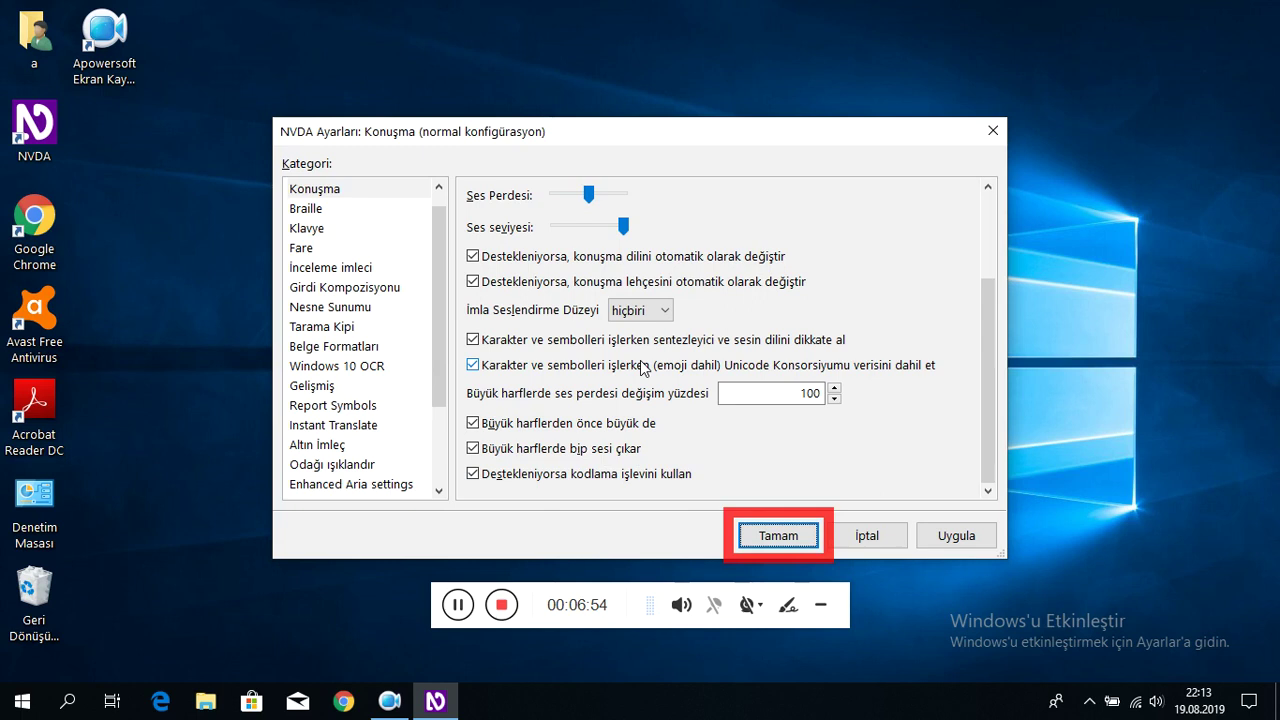
pyautogui.press('Return')
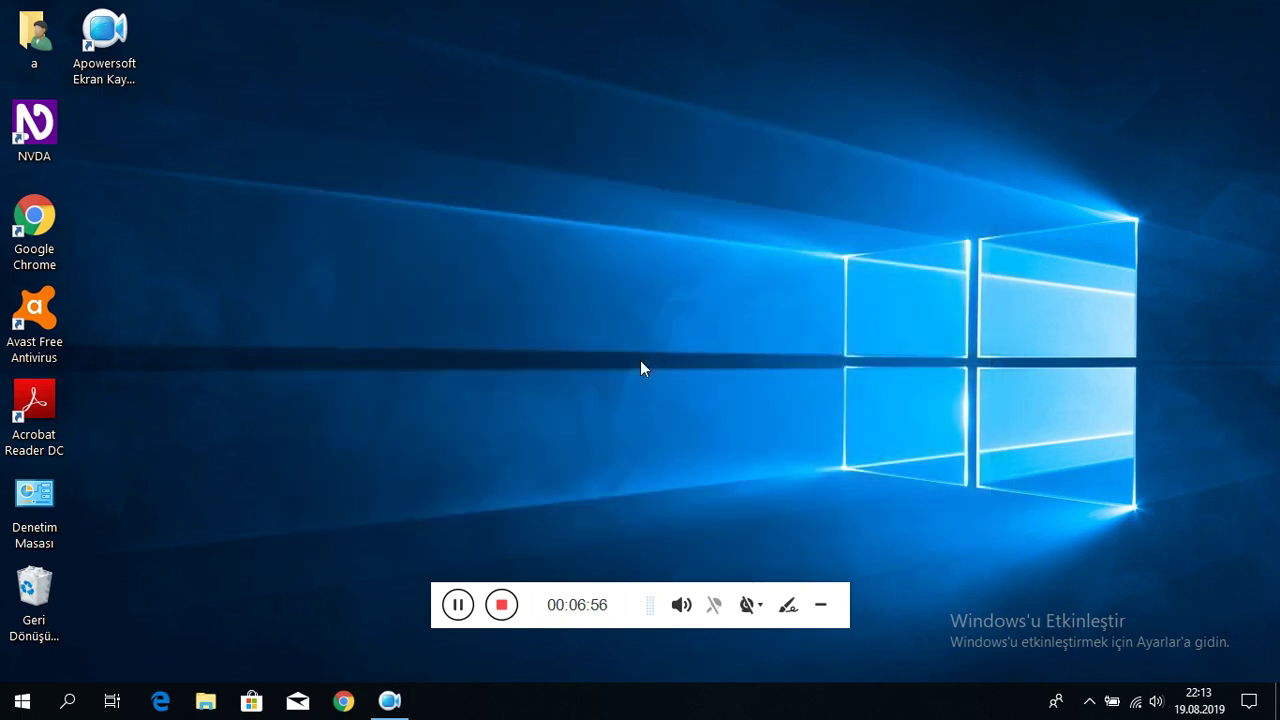